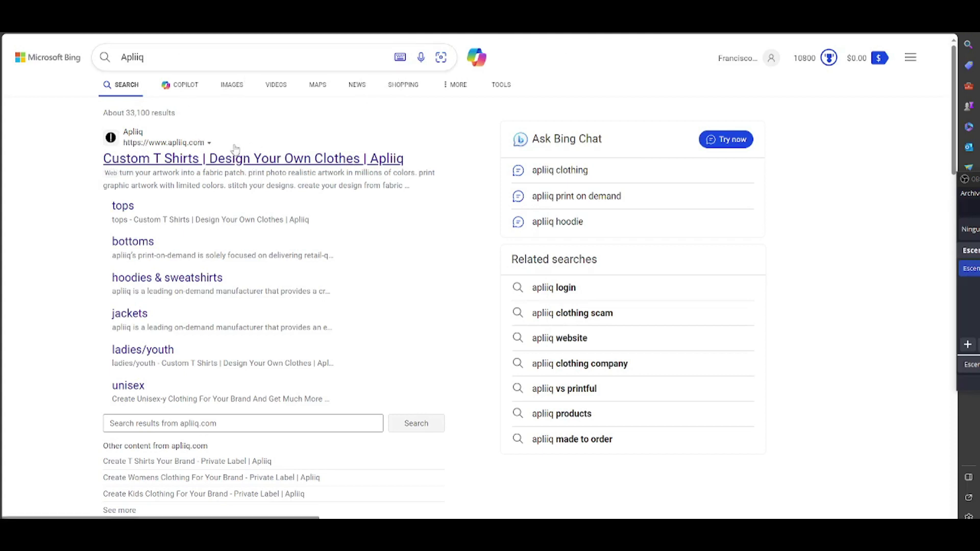
Open the Apliiq website from the top Bing search result.
{"action": "left_click", "coordinate": [169, 158]}
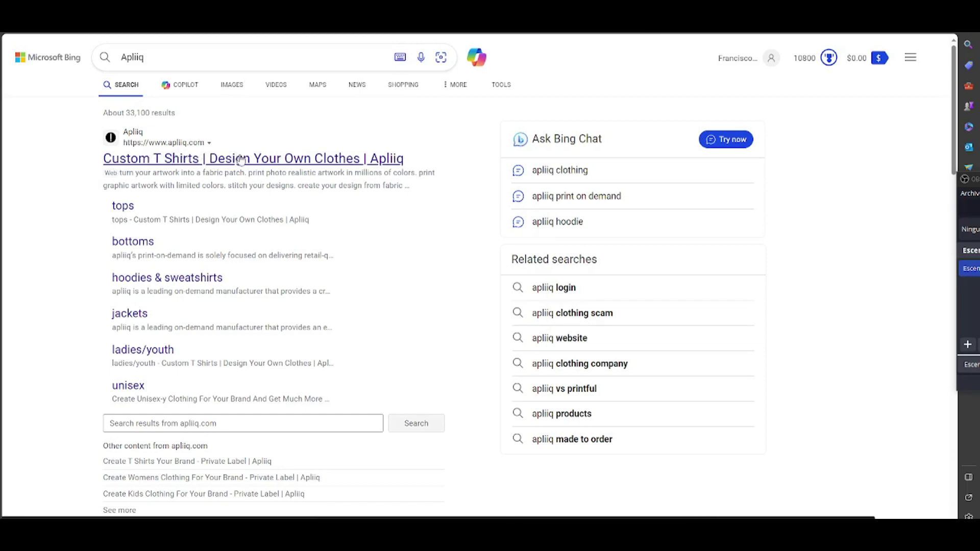
{"action": "scroll", "coordinate": [254, 168], "scroll_direction": "down", "scroll_amount": 3}
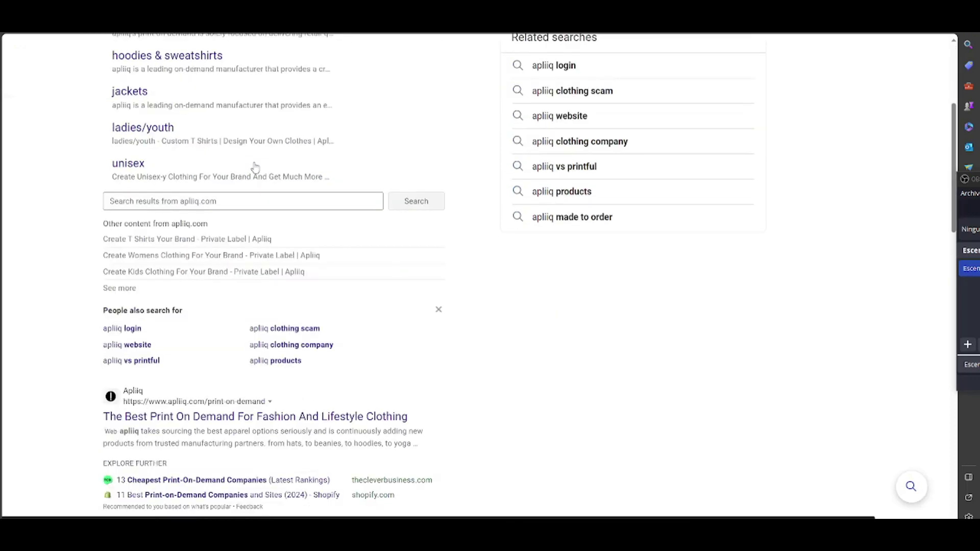
{"action": "scroll", "coordinate": [230, 192], "scroll_direction": "down", "scroll_amount": 3}
{"action": "scroll", "coordinate": [199, 229], "scroll_direction": "down", "scroll_amount": 1}
{"action": "scroll", "coordinate": [220, 266], "scroll_direction": "down", "scroll_amount": 1}
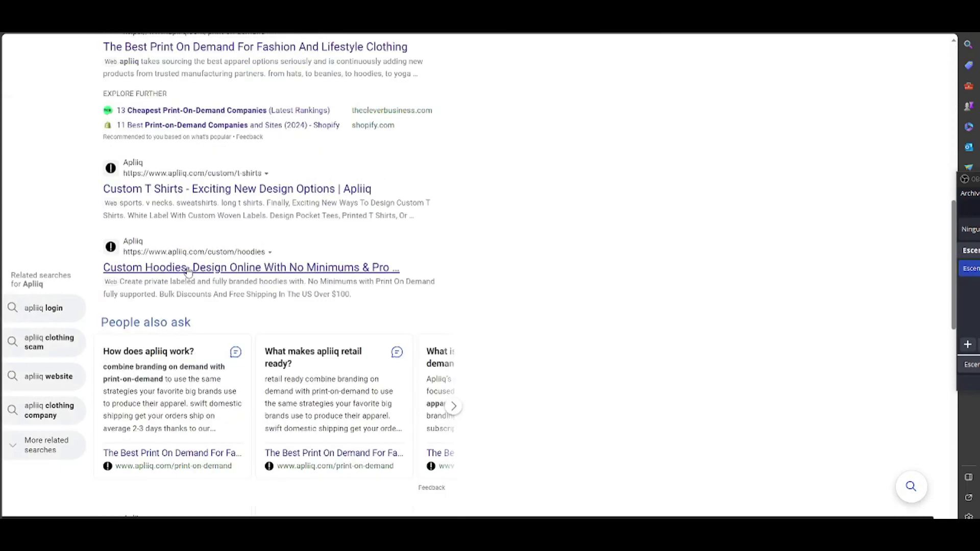
{"action": "scroll", "coordinate": [192, 265], "scroll_direction": "up", "scroll_amount": 4}
{"action": "scroll", "coordinate": [210, 260], "scroll_direction": "up", "scroll_amount": 4}
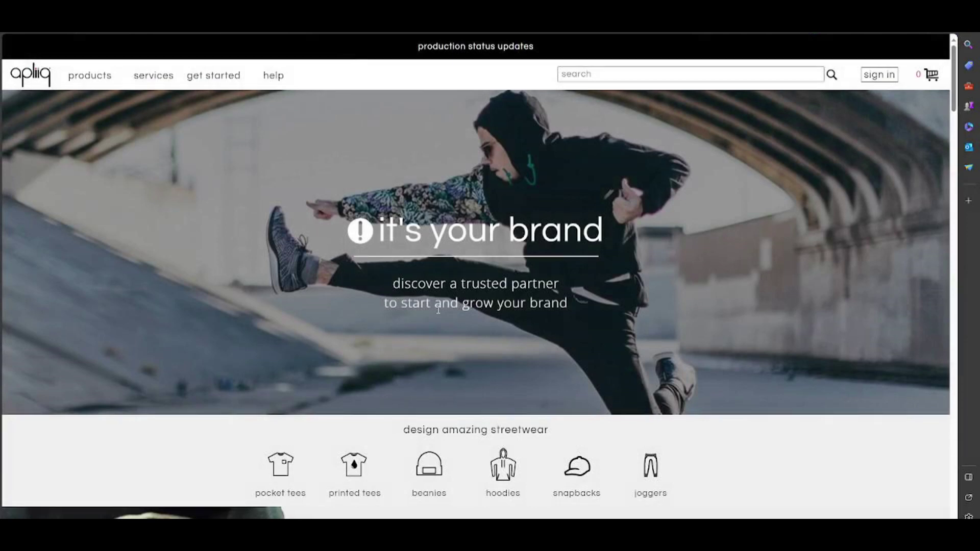
Start a design from Apliiq's hot & new products and choose the black/black foam front trucker cap.
{"action": "left_click", "coordinate": [511, 332]}
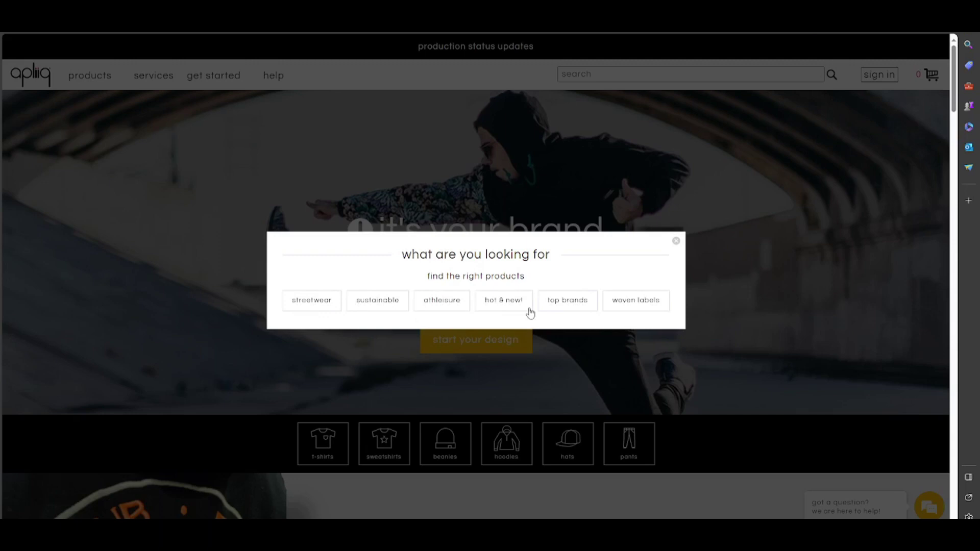
{"action": "left_click", "coordinate": [507, 300]}
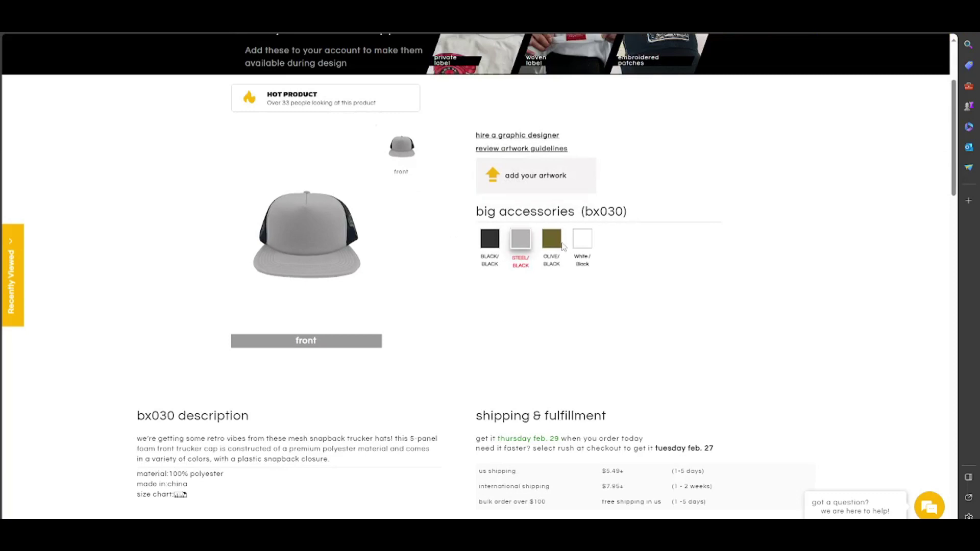
{"action": "left_click", "coordinate": [557, 244]}
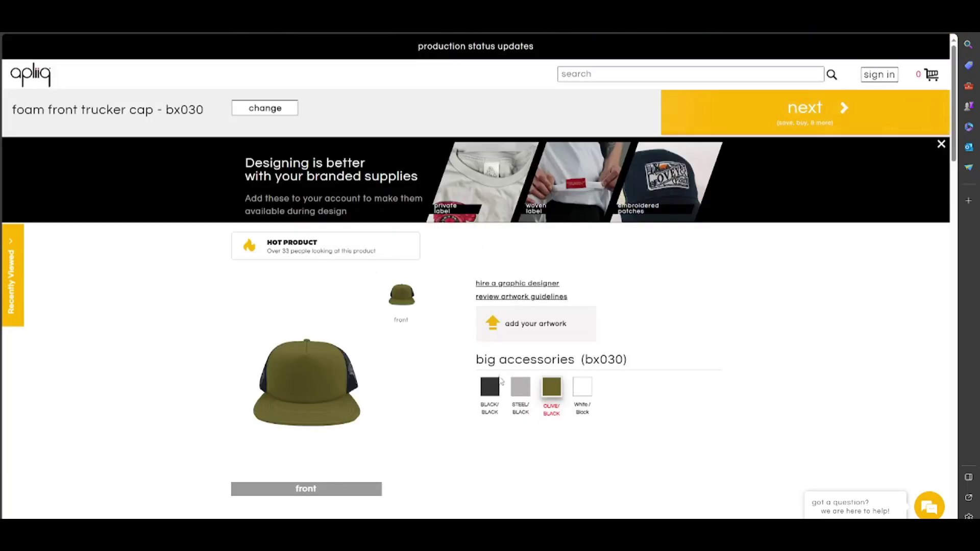
{"action": "left_click", "coordinate": [490, 386]}
{"action": "scroll", "coordinate": [498, 385], "scroll_direction": "down", "scroll_amount": 1}
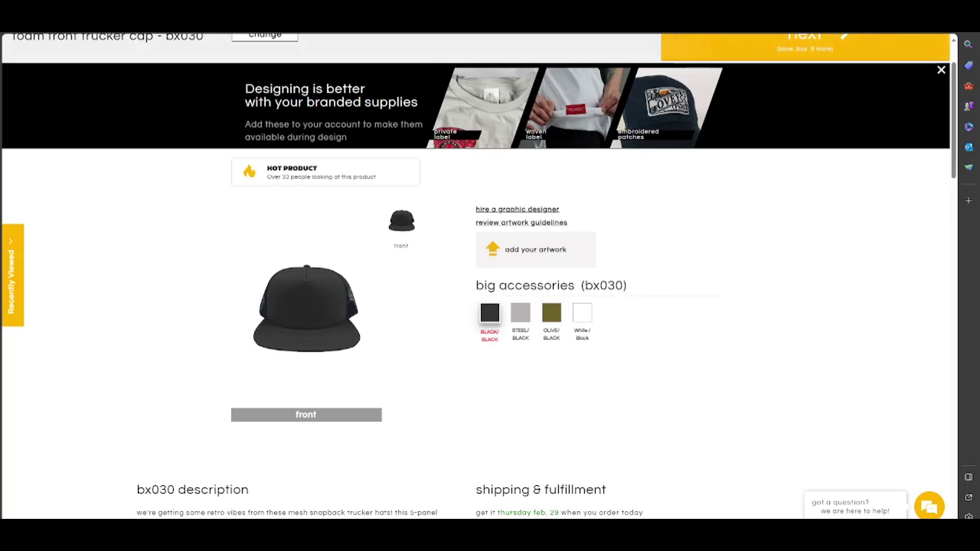
{"action": "scroll", "coordinate": [490, 275], "scroll_direction": "up", "scroll_amount": 1}
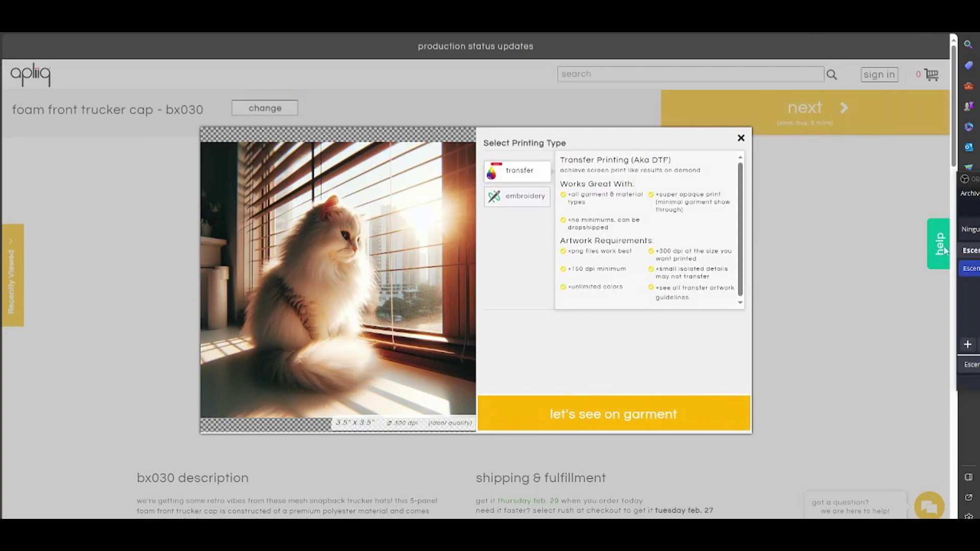
Dismiss the sign-in prompt and upload OIG4.png as the cap artwork.
{"action": "left_click", "coordinate": [604, 426]}
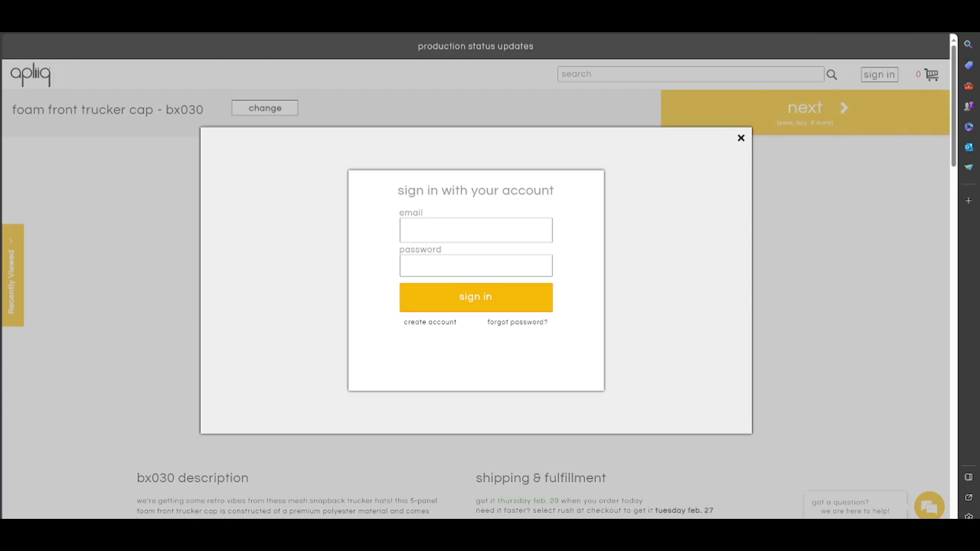
{"action": "left_click", "coordinate": [924, 339]}
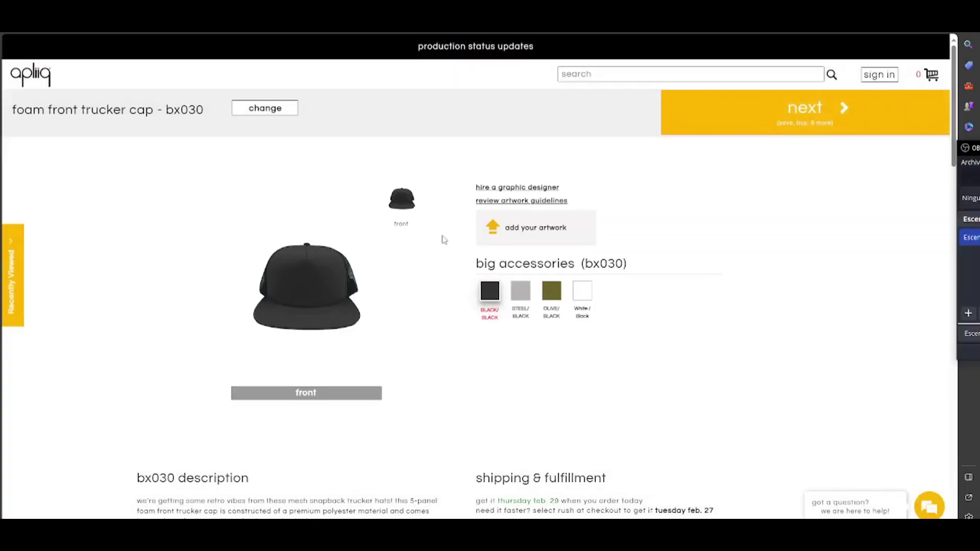
{"action": "left_click", "coordinate": [535, 234]}
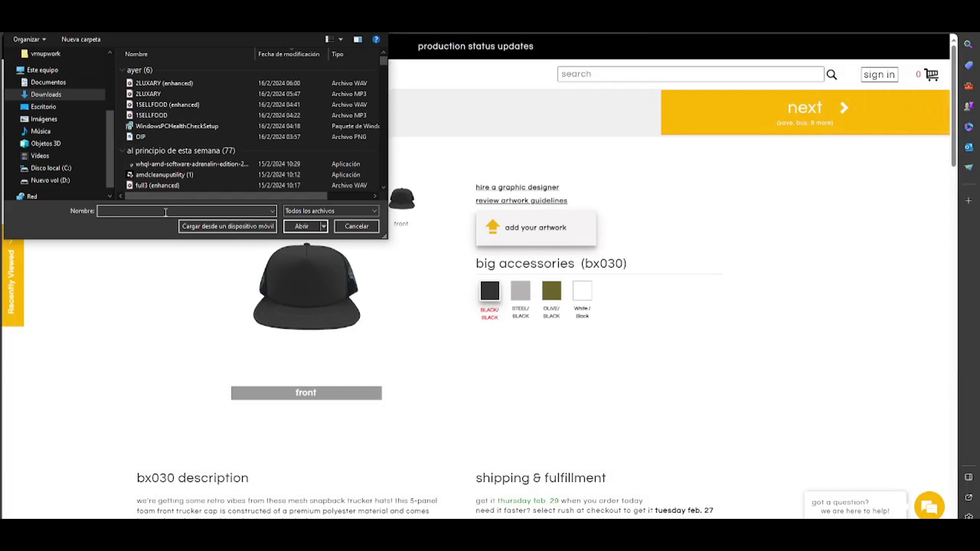
{"action": "type", "text": "oig"}
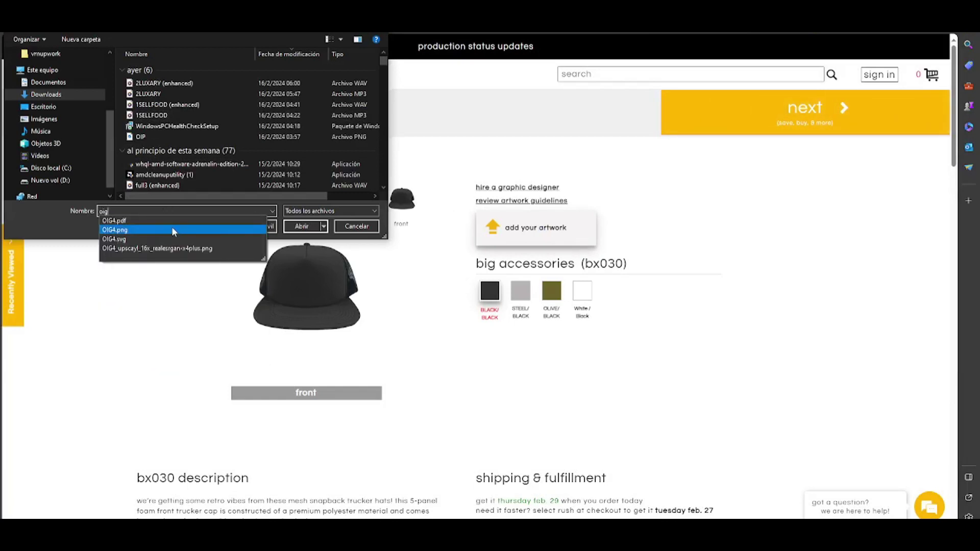
{"action": "left_click", "coordinate": [184, 228]}
{"action": "left_click", "coordinate": [295, 231]}
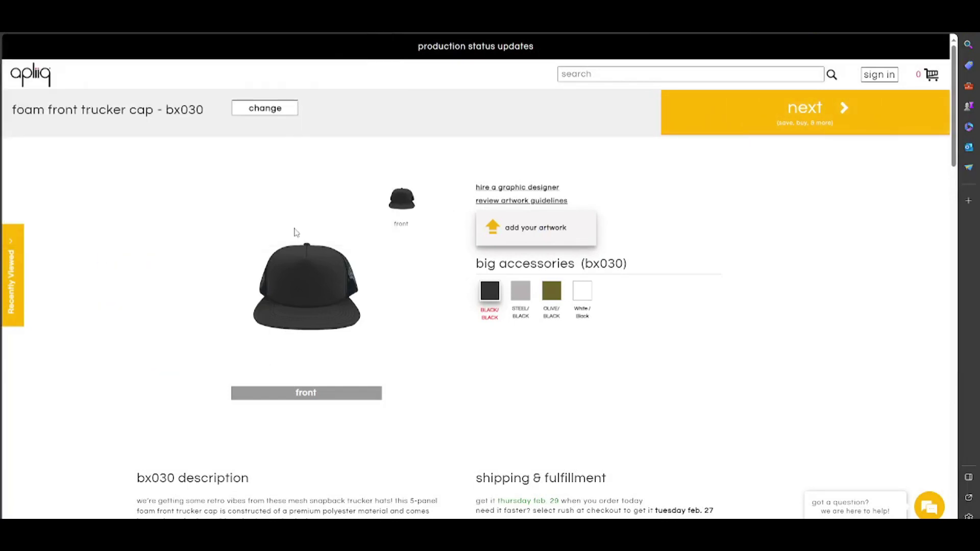
Preview the artwork on the cap, attempt sign-in, then switch to account creation.
{"action": "left_click", "coordinate": [591, 421]}
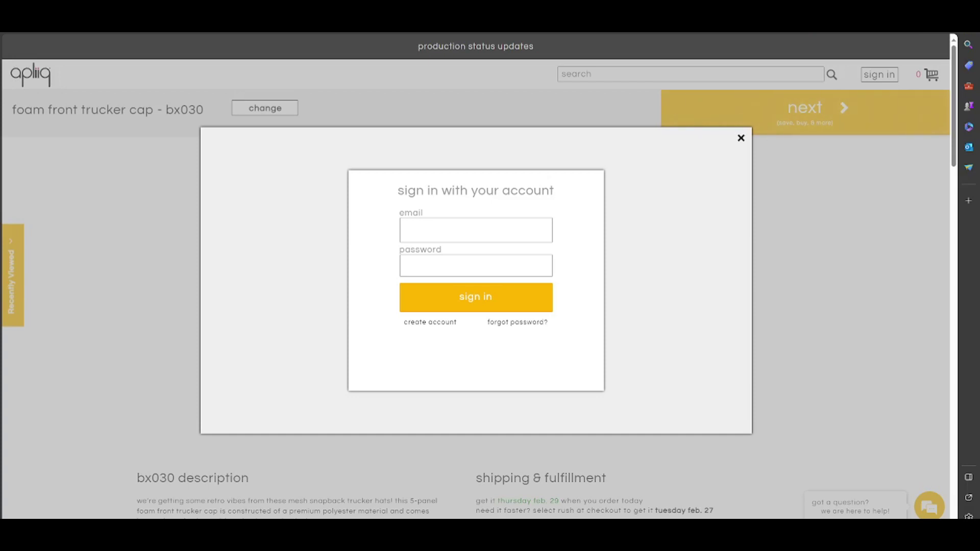
{"action": "left_click", "coordinate": [468, 302]}
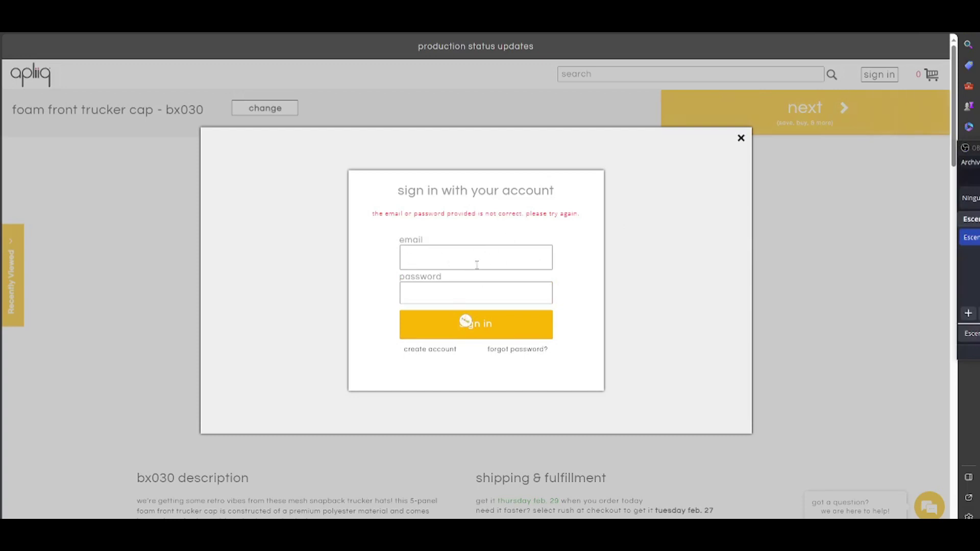
{"action": "left_click", "coordinate": [437, 354]}
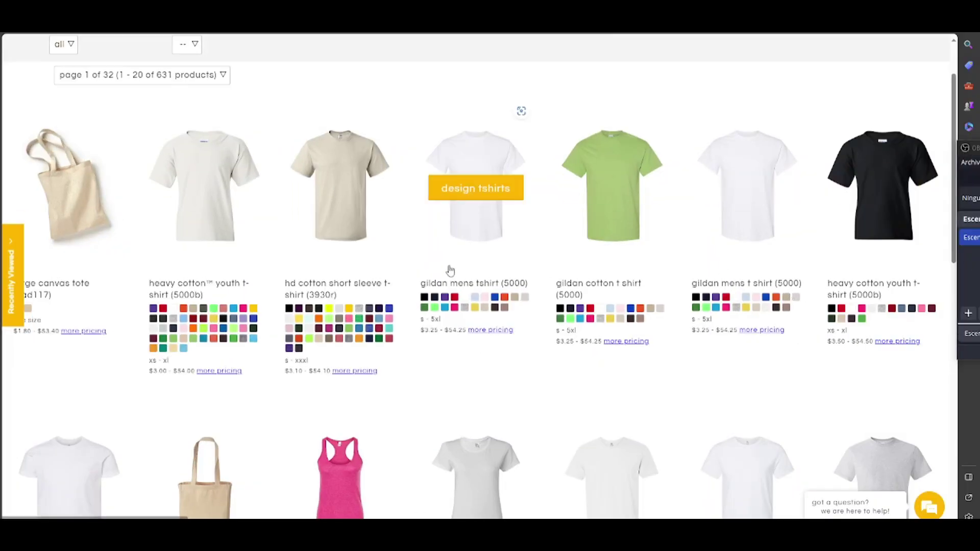
{"action": "scroll", "coordinate": [450, 271], "scroll_direction": "down", "scroll_amount": 1}
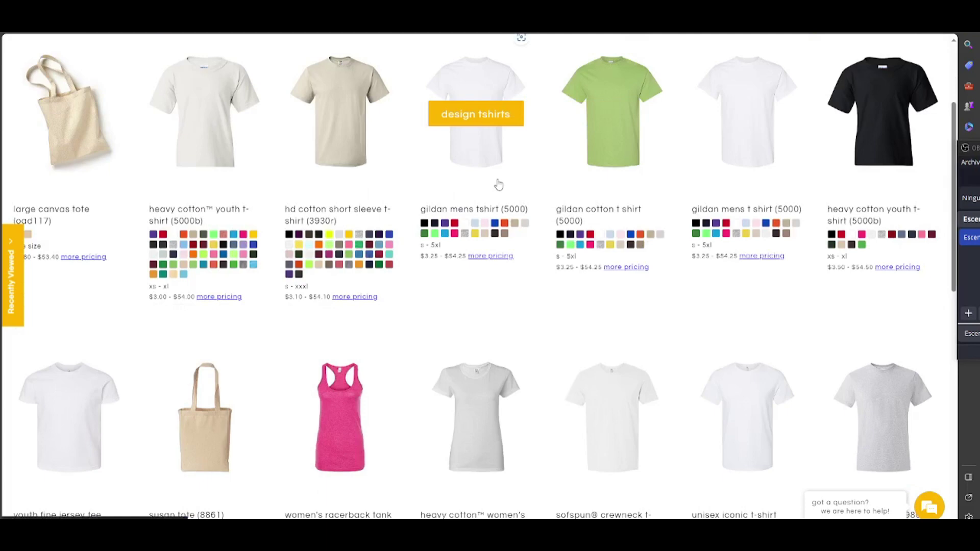
{"action": "mouse_move", "coordinate": [612, 187]}
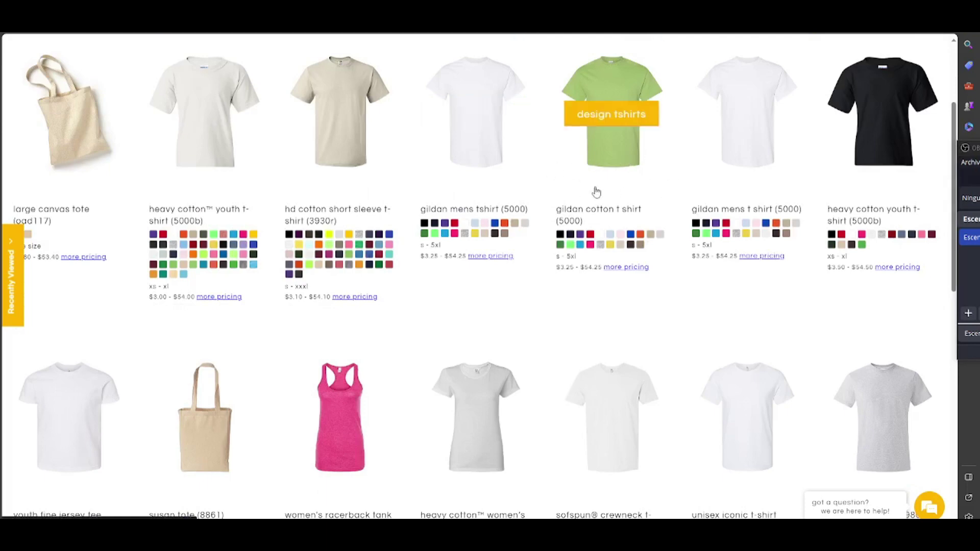
{"action": "scroll", "coordinate": [597, 191], "scroll_direction": "down", "scroll_amount": 3}
{"action": "scroll", "coordinate": [286, 310], "scroll_direction": "down", "scroll_amount": 2}
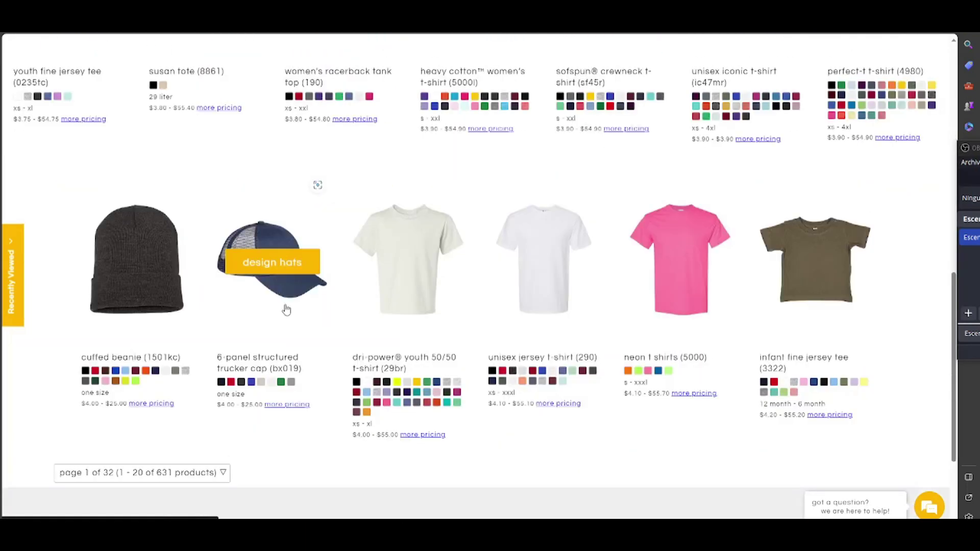
{"action": "scroll", "coordinate": [540, 343], "scroll_direction": "down", "scroll_amount": 2}
{"action": "scroll", "coordinate": [497, 291], "scroll_direction": "up", "scroll_amount": 4}
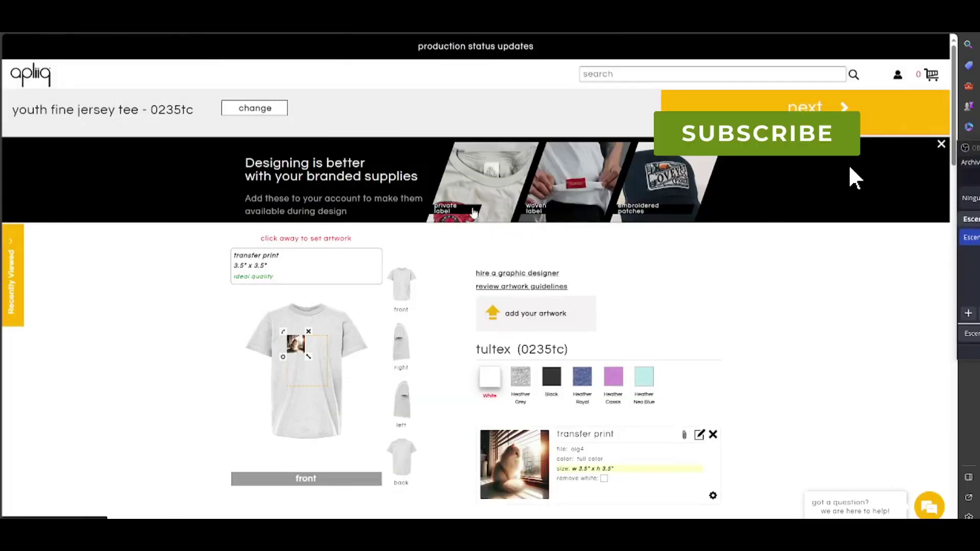
Enlarge the cat print to 8x8 inches and inspect the right, left, back and front views.
{"action": "mouse_move", "coordinate": [308, 356]}
{"action": "left_mouse_down"}
{"action": "mouse_move", "coordinate": [330, 387]}
{"action": "mouse_move", "coordinate": [308, 360]}
{"action": "left_mouse_up"}
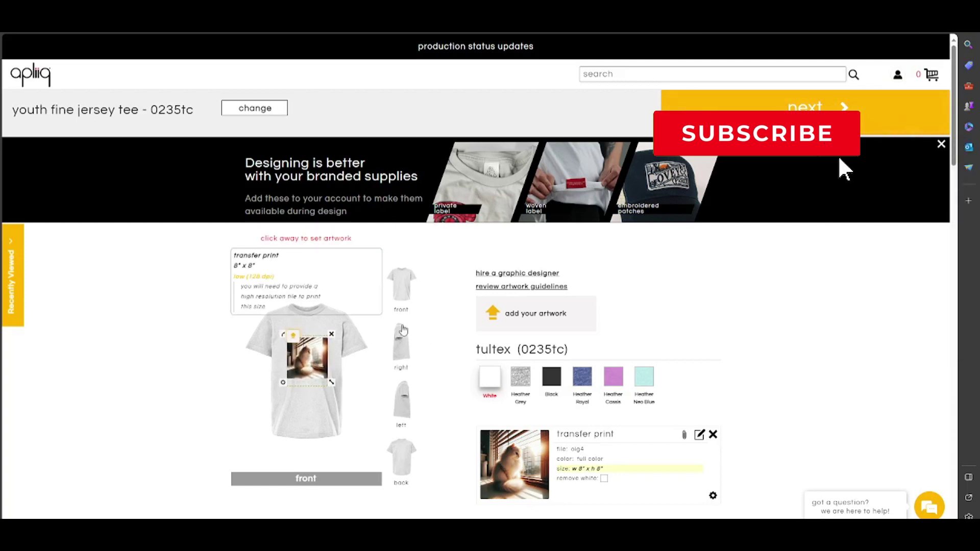
{"action": "left_click", "coordinate": [402, 345]}
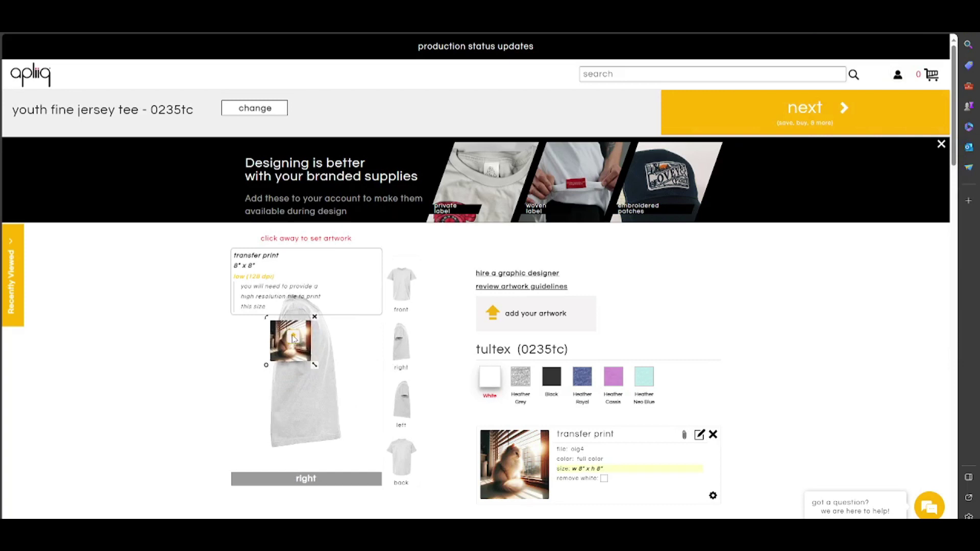
{"action": "left_click", "coordinate": [401, 412]}
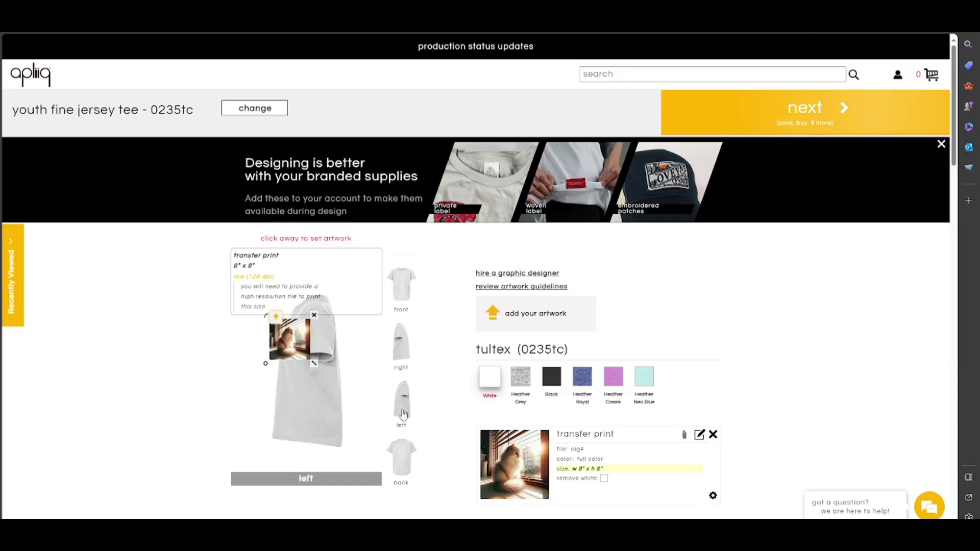
{"action": "left_click", "coordinate": [401, 458]}
{"action": "left_click_drag", "start_coordinate": [311, 333], "coordinate": [316, 348]}
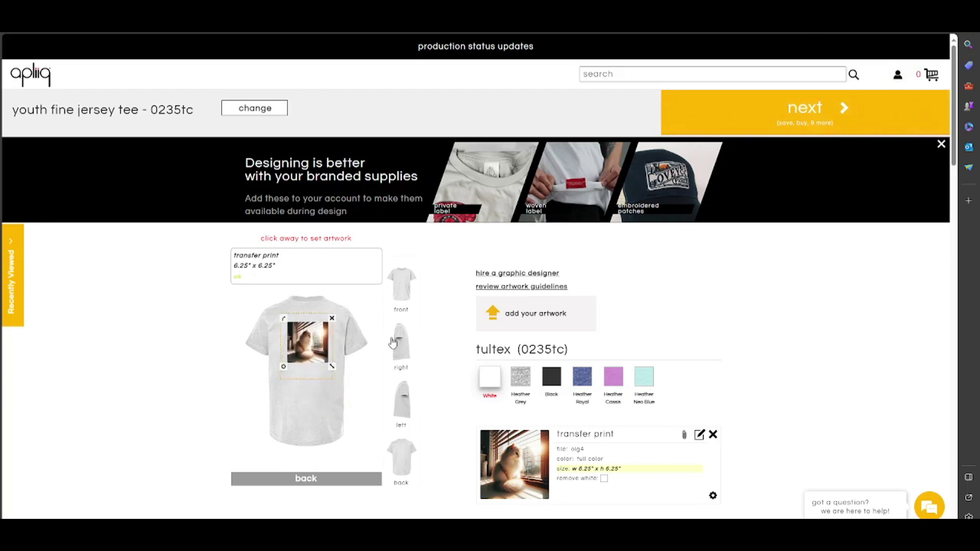
{"action": "left_click", "coordinate": [398, 343]}
{"action": "left_click", "coordinate": [488, 377]}
Try black, Heather Cassis, Neo Blue, Royal, Grey and white shirts, settling on Heather Grey.
{"action": "left_click", "coordinate": [551, 380]}
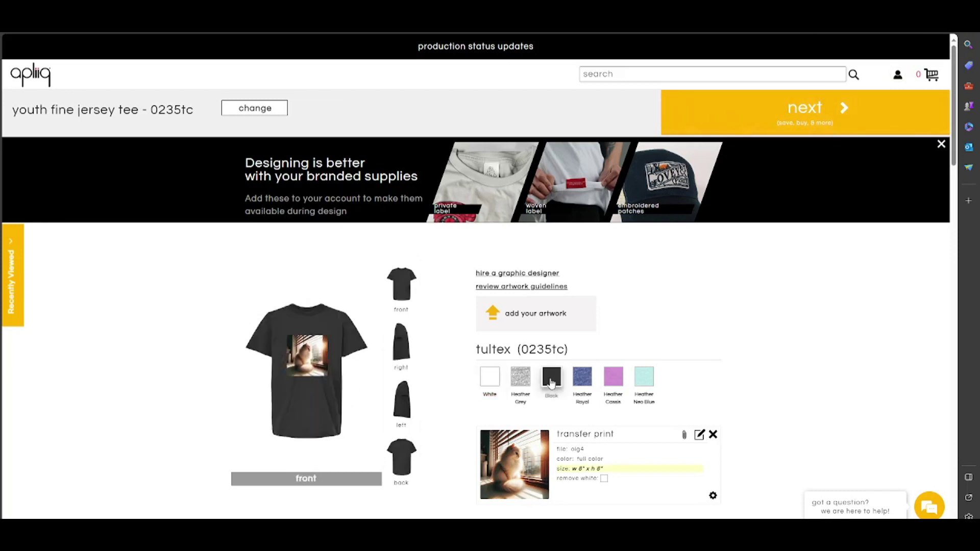
{"action": "left_click", "coordinate": [613, 377]}
{"action": "left_click", "coordinate": [644, 376]}
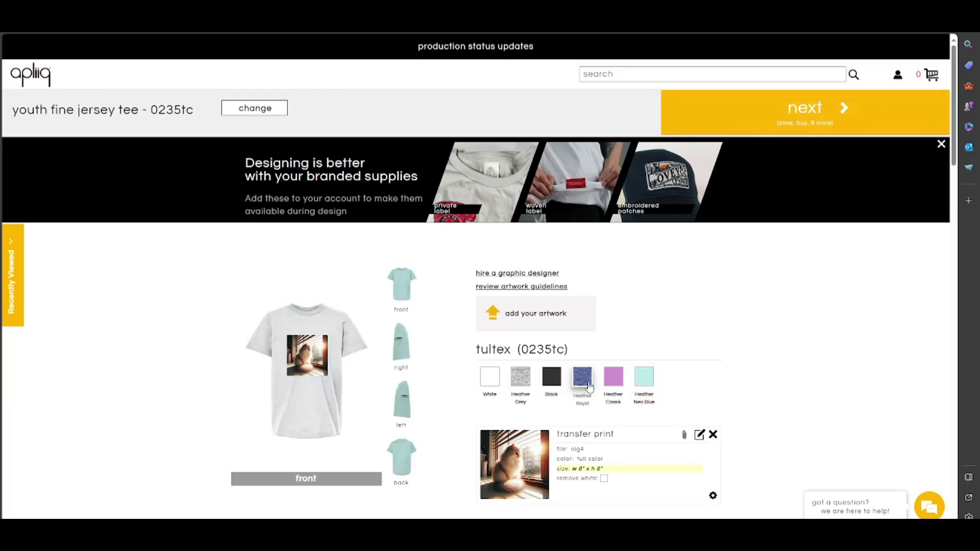
{"action": "left_click", "coordinate": [589, 382]}
{"action": "left_click", "coordinate": [518, 379]}
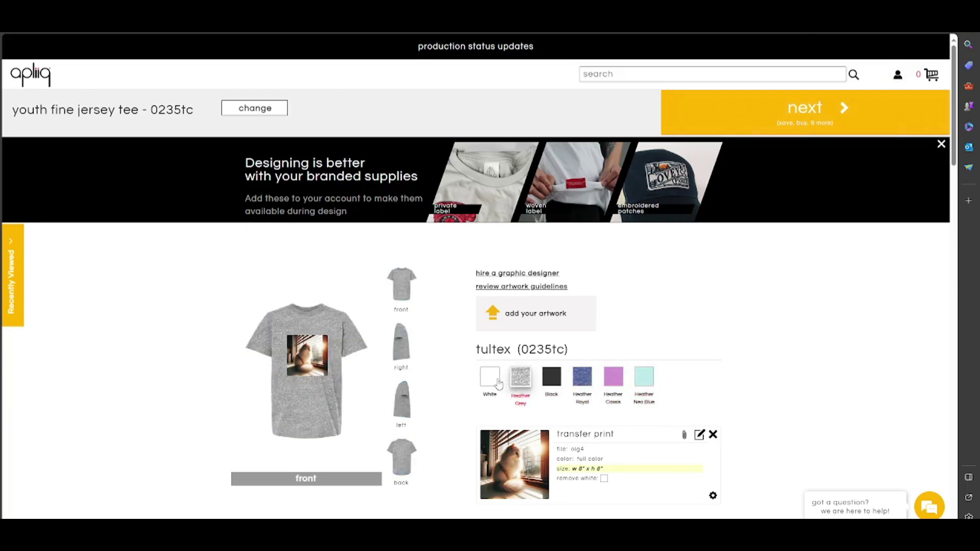
{"action": "left_click", "coordinate": [490, 378]}
{"action": "left_click", "coordinate": [520, 379]}
Reselect the cat artwork, then try black, Royal blue and Cassis before Heather Neo Blue.
{"action": "left_click", "coordinate": [317, 365]}
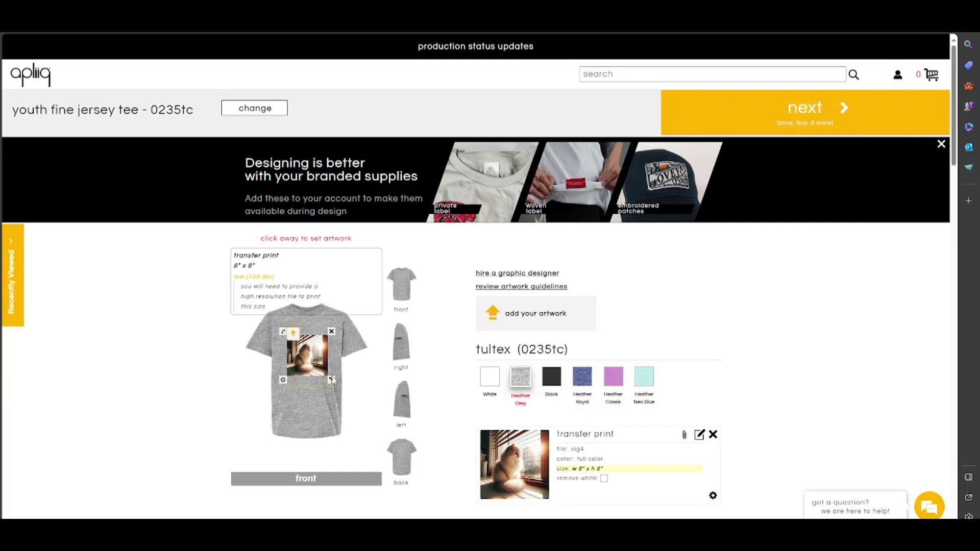
{"action": "left_click", "coordinate": [348, 402]}
{"action": "left_click", "coordinate": [329, 383]}
{"action": "left_click", "coordinate": [310, 351]}
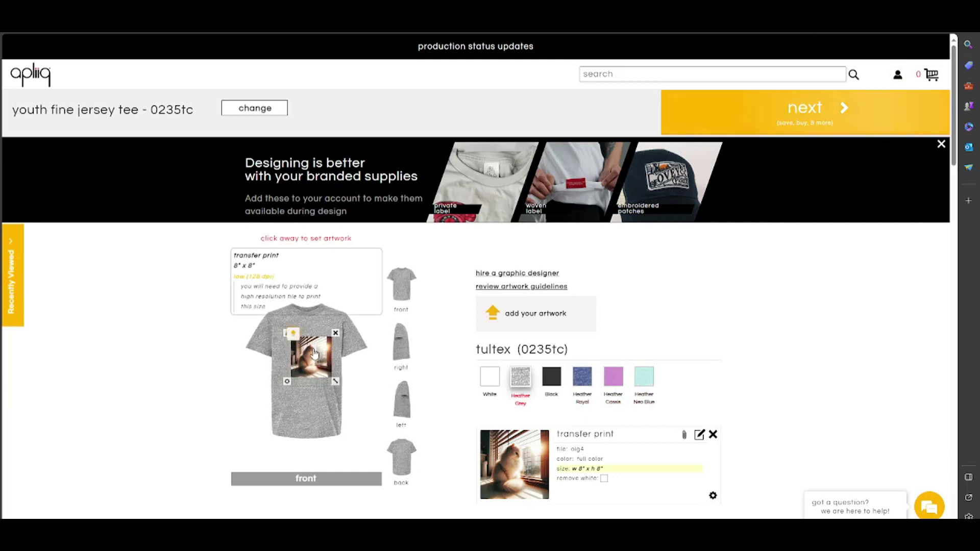
{"action": "left_click", "coordinate": [550, 377]}
{"action": "left_click", "coordinate": [582, 379]}
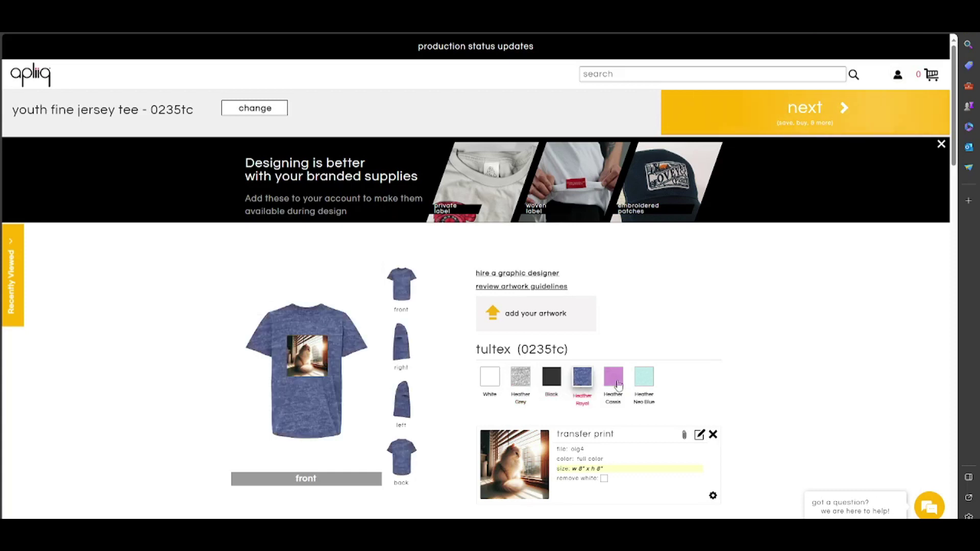
{"action": "left_click", "coordinate": [616, 383]}
{"action": "left_click", "coordinate": [644, 376]}
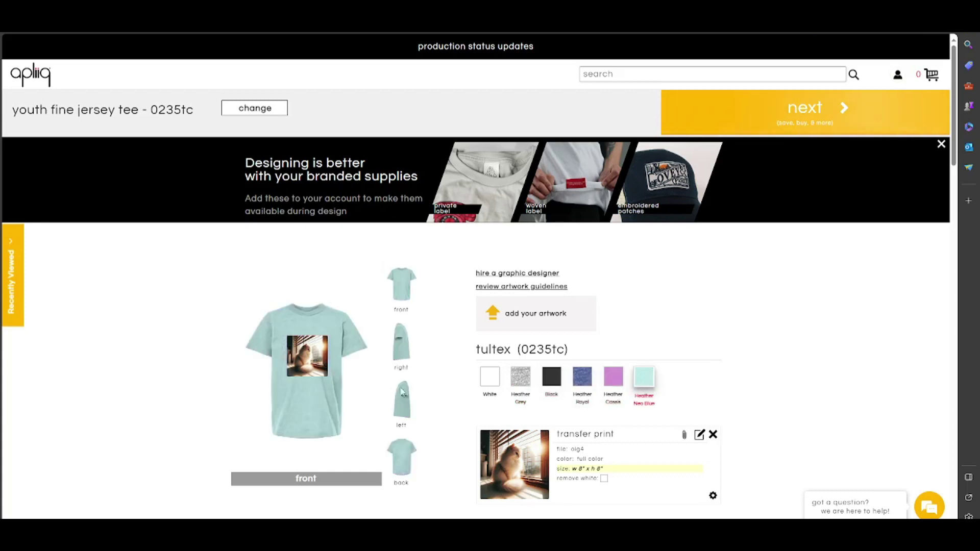
{"action": "scroll", "coordinate": [644, 379], "scroll_direction": "down", "scroll_amount": 1}
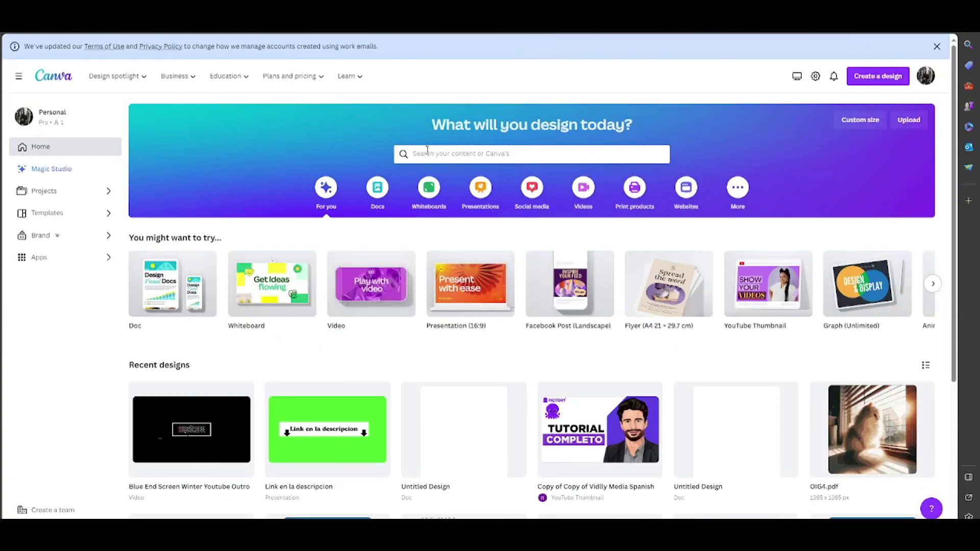
Search Canva for 'tshirts' and open the 'If you can dream it' motivation quote template.
{"action": "left_click", "coordinate": [426, 153]}
{"action": "type", "text": "tsh"}
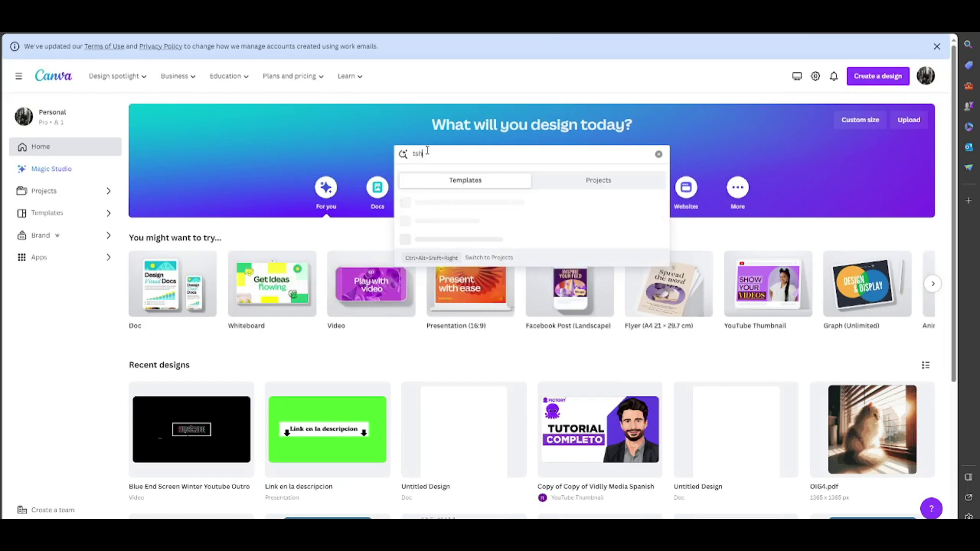
{"action": "type", "text": "irts"}
{"action": "key", "text": "Return"}
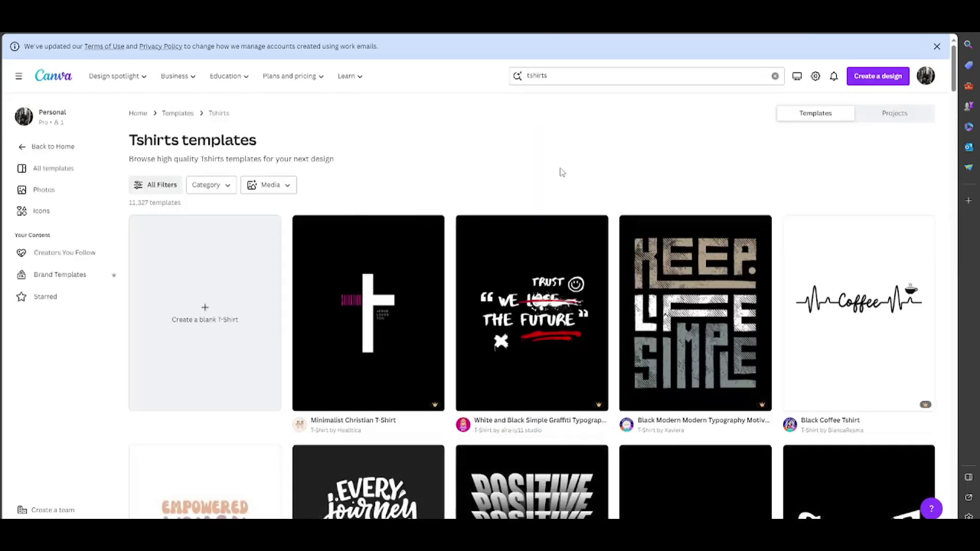
{"action": "scroll", "coordinate": [474, 239], "scroll_direction": "down", "scroll_amount": 2}
{"action": "scroll", "coordinate": [474, 239], "scroll_direction": "down", "scroll_amount": 1}
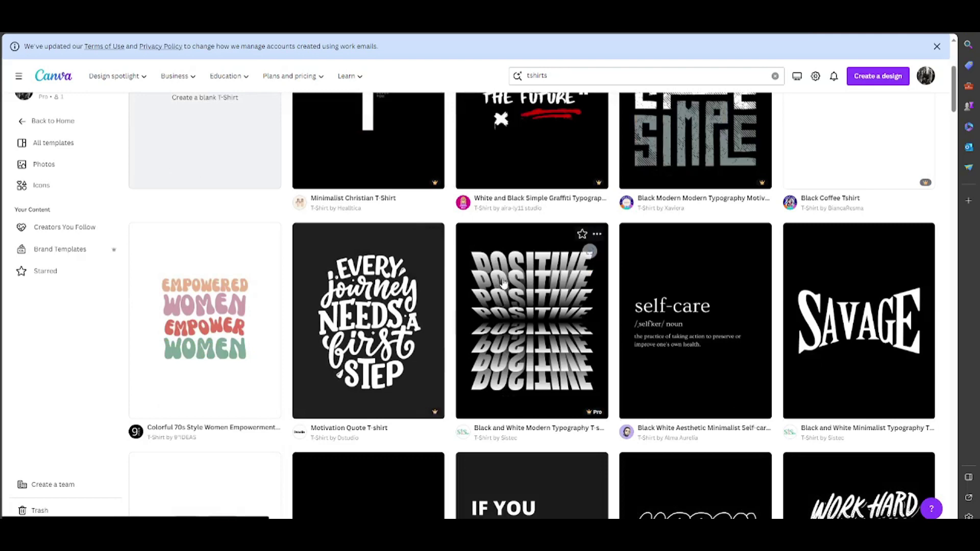
{"action": "scroll", "coordinate": [666, 350], "scroll_direction": "down", "scroll_amount": 4}
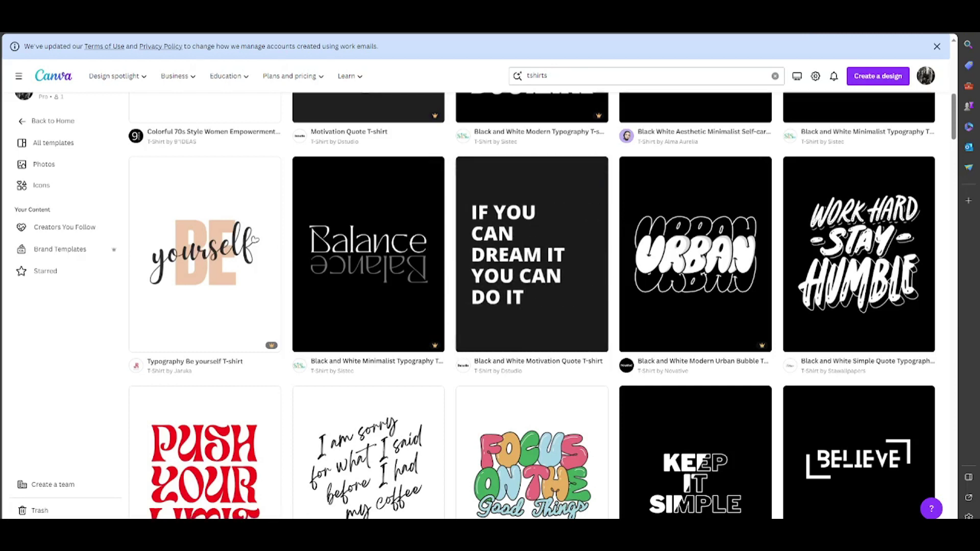
{"action": "mouse_move", "coordinate": [532, 254]}
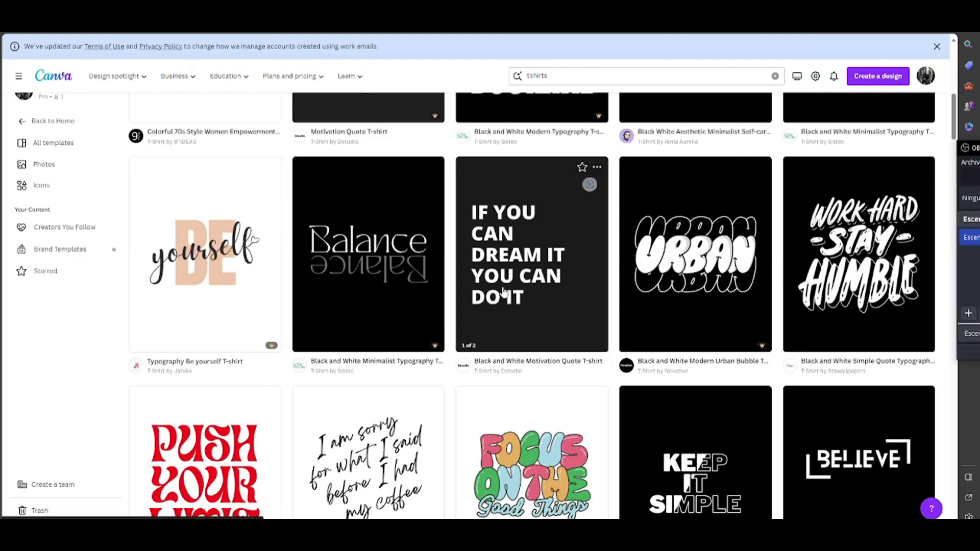
{"action": "left_click", "coordinate": [510, 273]}
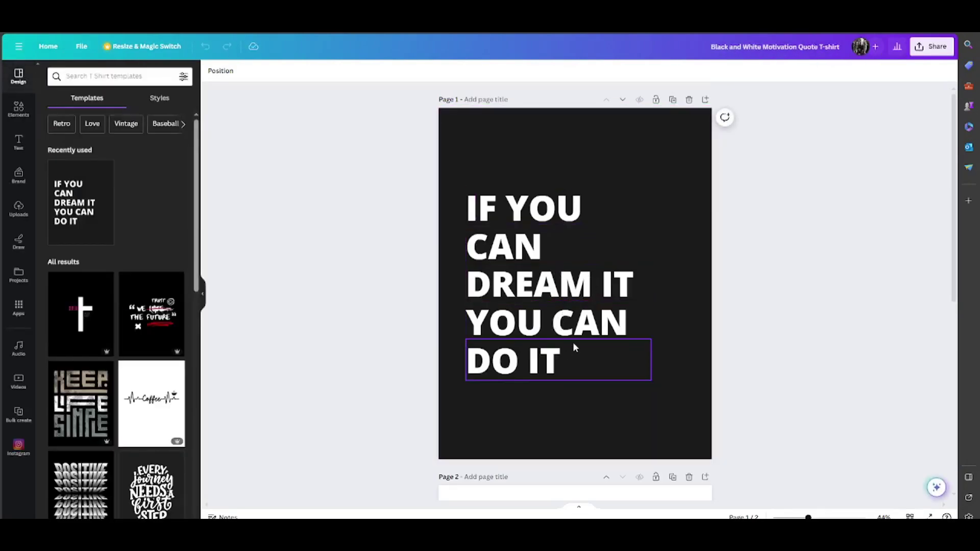
{"action": "left_click", "coordinate": [569, 365]}
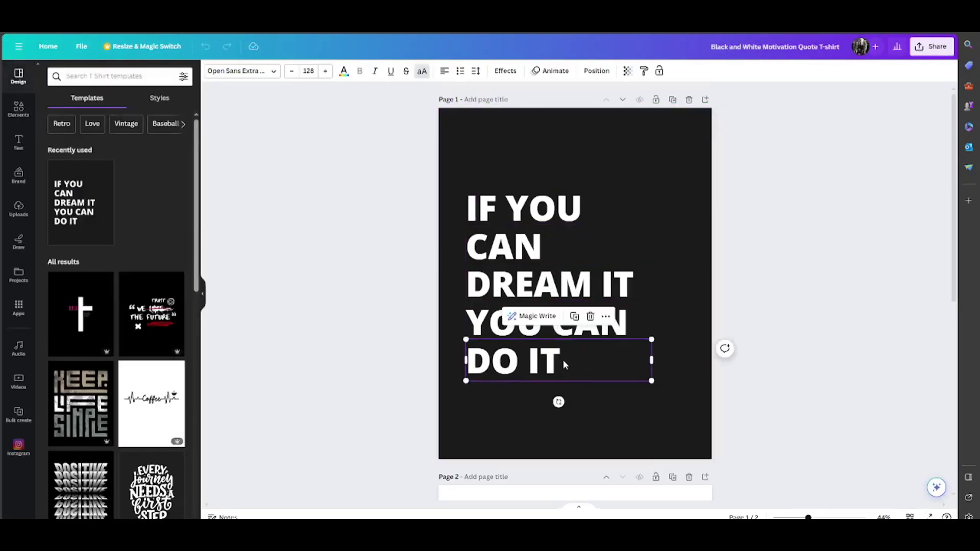
{"action": "key", "text": "Delete"}
{"action": "key", "text": "c"}
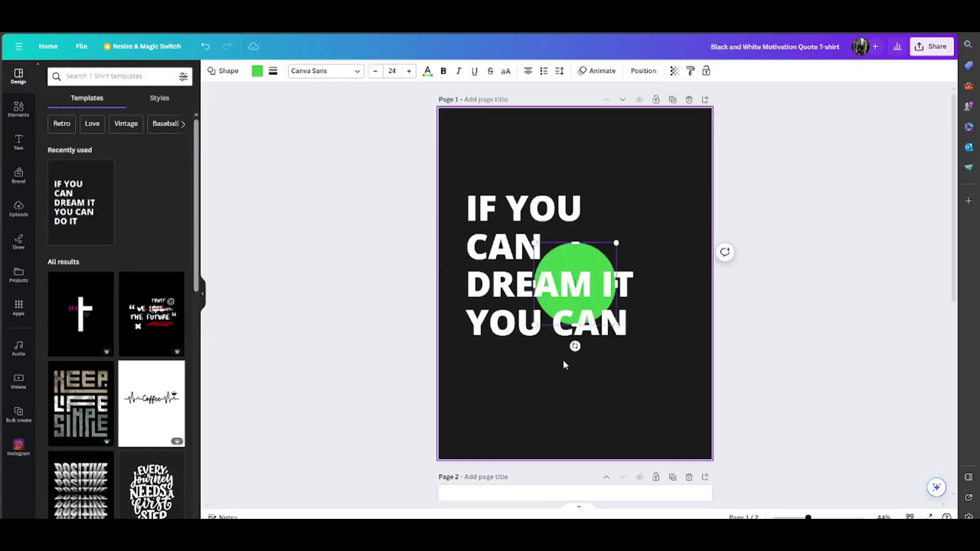
{"action": "left_click", "coordinate": [649, 349]}
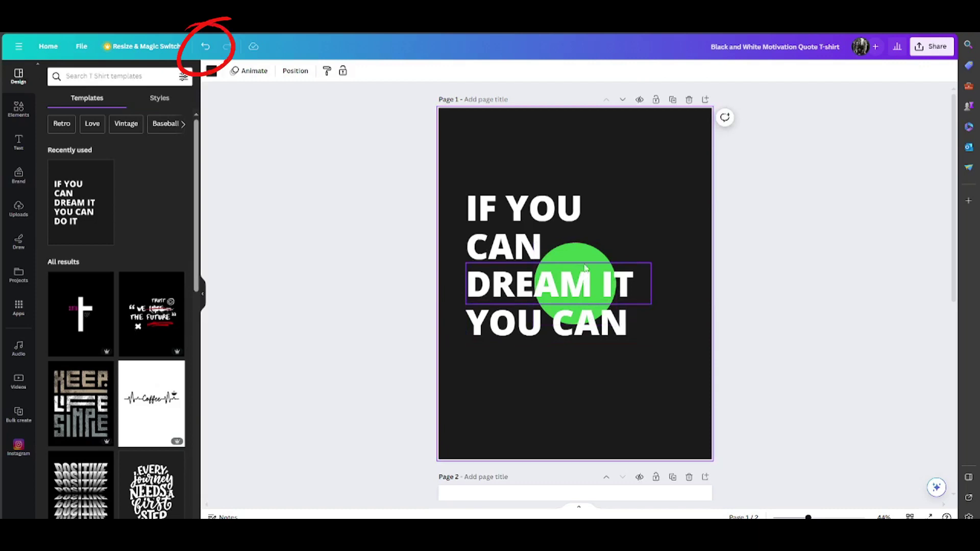
{"action": "left_click", "coordinate": [604, 256]}
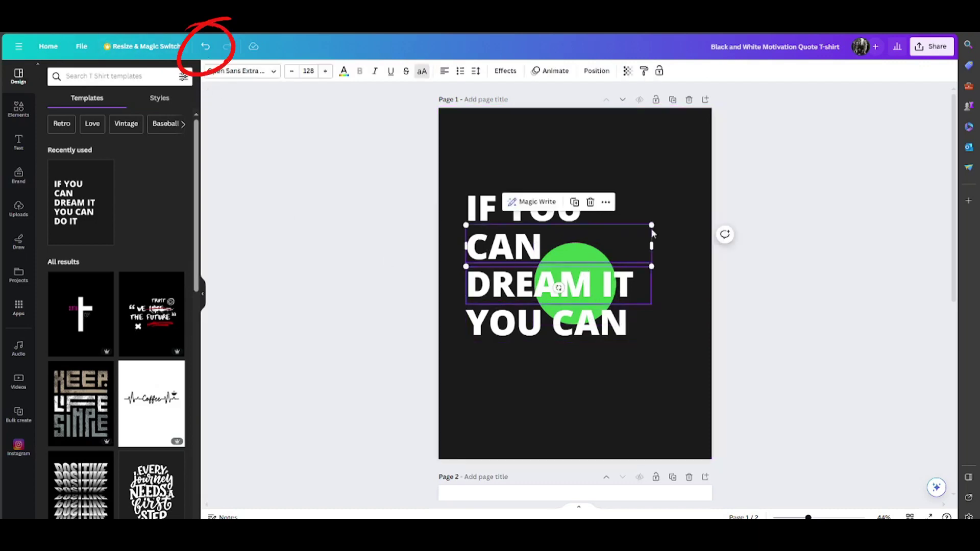
{"action": "left_click", "coordinate": [205, 47]}
{"action": "left_click", "coordinate": [206, 46]}
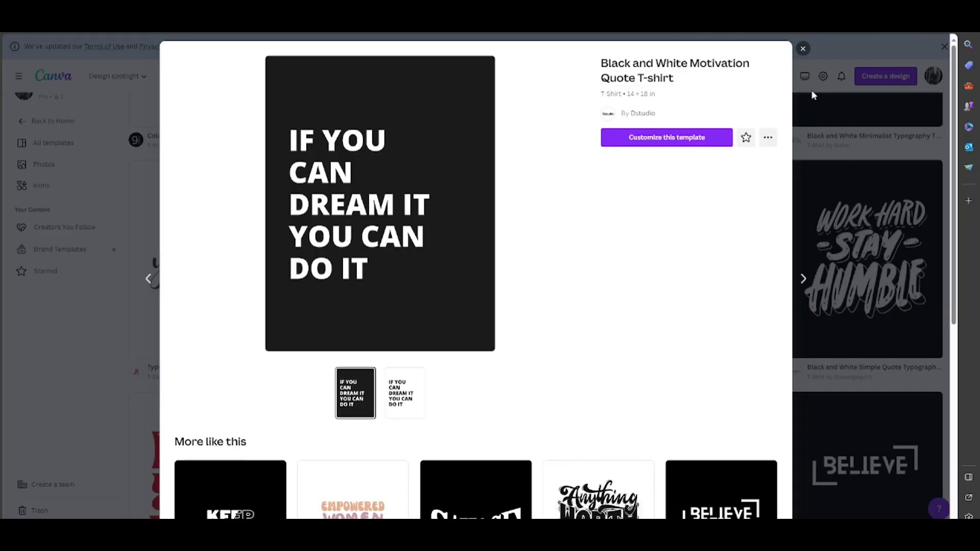
Close the motivation quote template preview.
{"action": "left_click", "coordinate": [813, 95]}
{"action": "scroll", "coordinate": [737, 277], "scroll_direction": "down", "scroll_amount": 3}
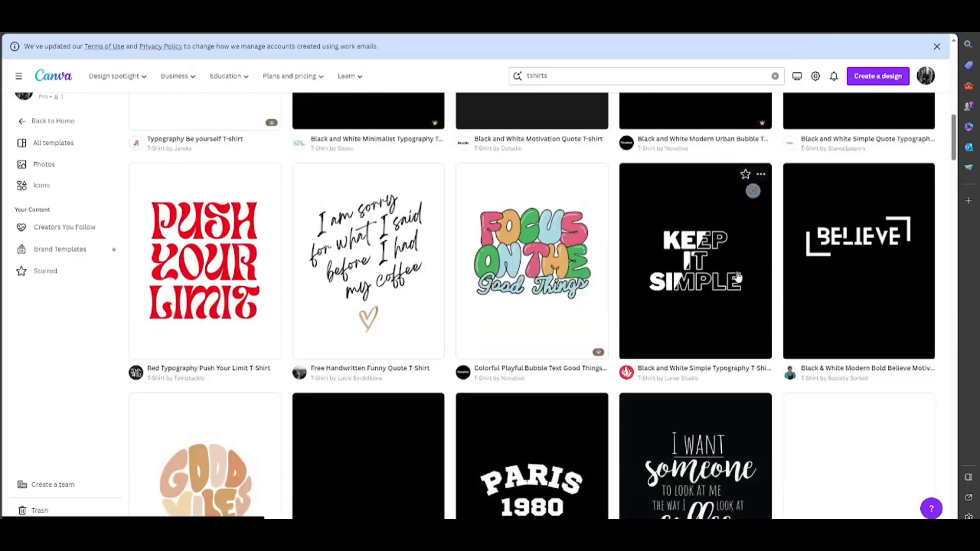
{"action": "scroll", "coordinate": [499, 244], "scroll_direction": "down", "scroll_amount": 3}
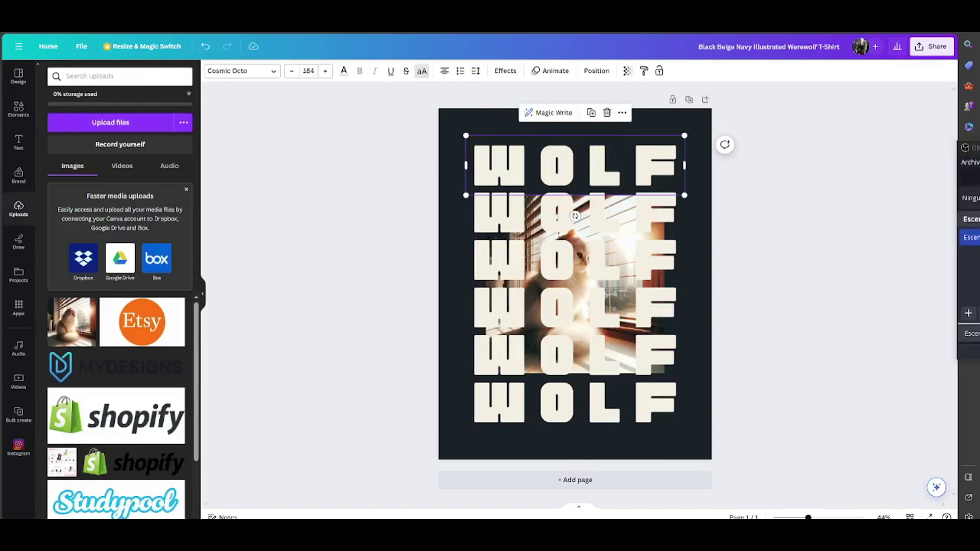
Retype the top WOLF line as CAT.
{"action": "double_click", "coordinate": [632, 162]}
{"action": "left_click_drag", "start_coordinate": [632, 162], "coordinate": [484, 174]}
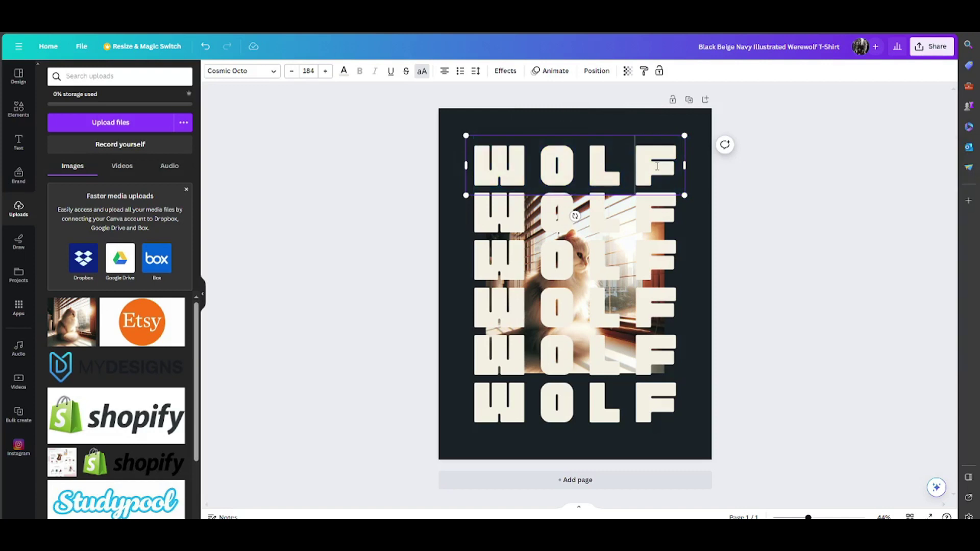
{"action": "type", "text": "CAT"}
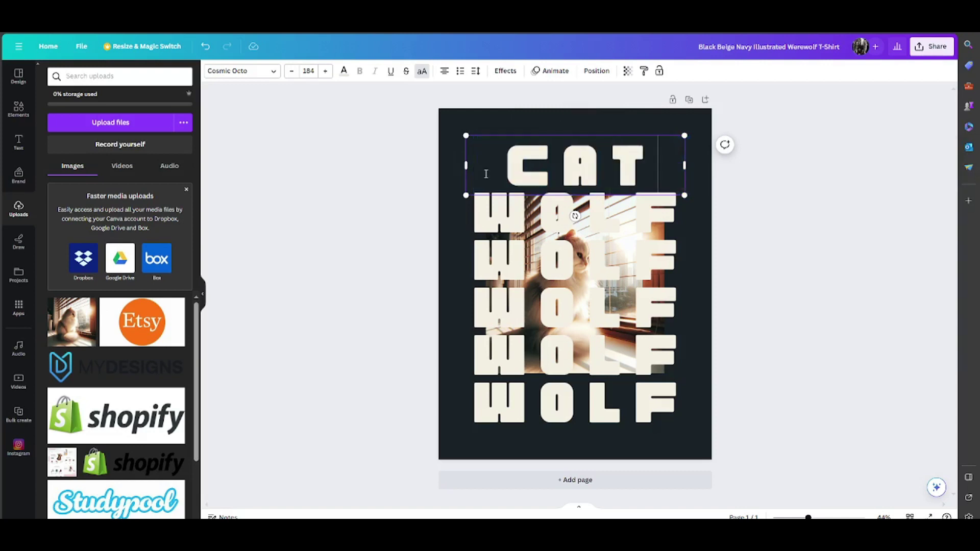
{"action": "left_click", "coordinate": [620, 274]}
Delete the four remaining WOLF lines.
{"action": "key", "text": "Delete"}
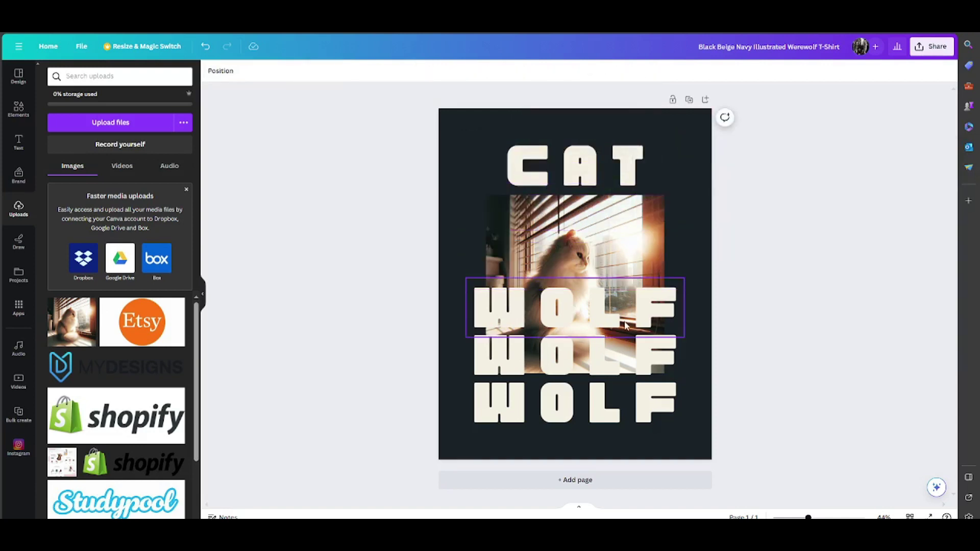
{"action": "left_click", "coordinate": [616, 306]}
{"action": "key", "text": "Delete"}
{"action": "left_click", "coordinate": [615, 355]}
{"action": "key", "text": "Delete"}
{"action": "left_click", "coordinate": [613, 403]}
{"action": "key", "text": "Delete"}
Bring the cat photo forward and nudge the CAT text slightly down-right.
{"action": "right_click", "coordinate": [613, 240]}
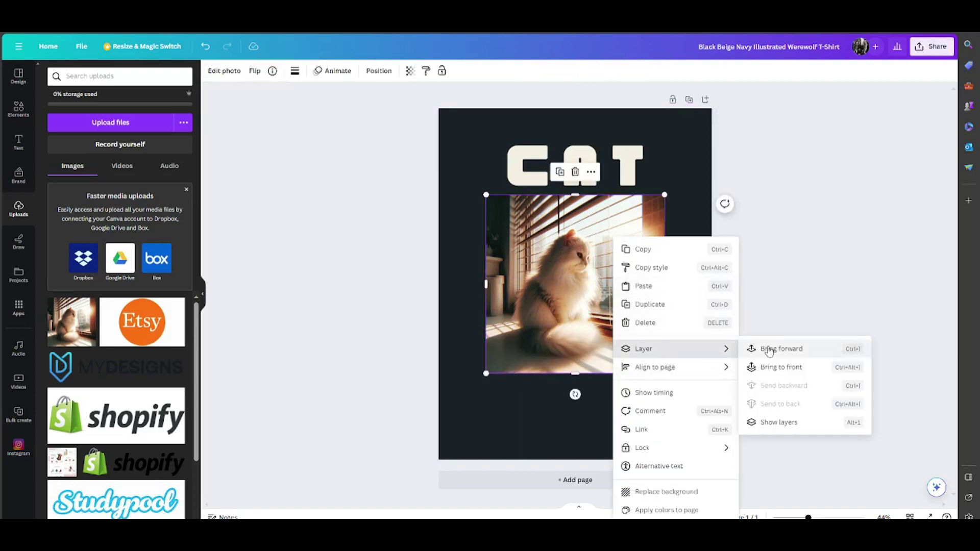
{"action": "left_click", "coordinate": [769, 350]}
{"action": "left_click", "coordinate": [588, 168]}
{"action": "right_click", "coordinate": [579, 153]}
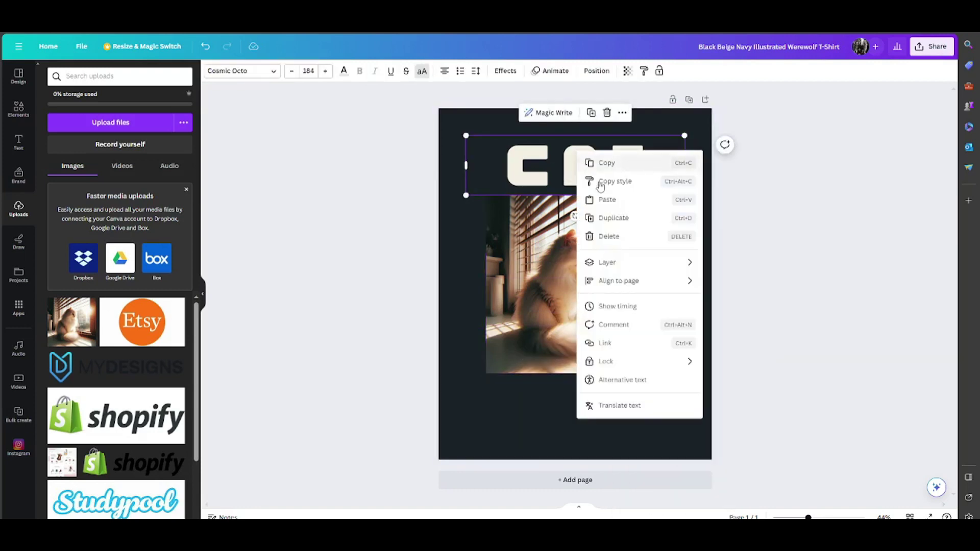
{"action": "key", "text": "Escape"}
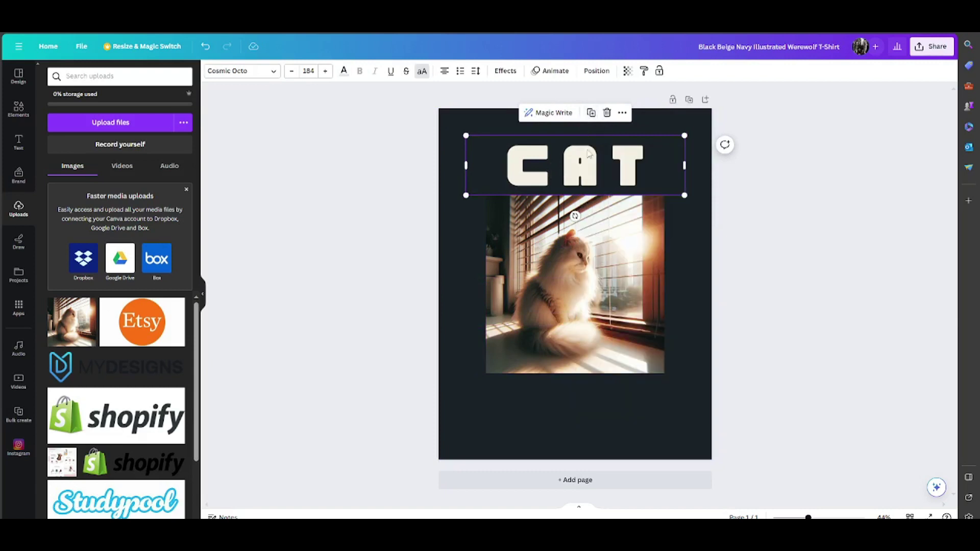
{"action": "left_click_drag", "start_coordinate": [589, 162], "coordinate": [592, 169]}
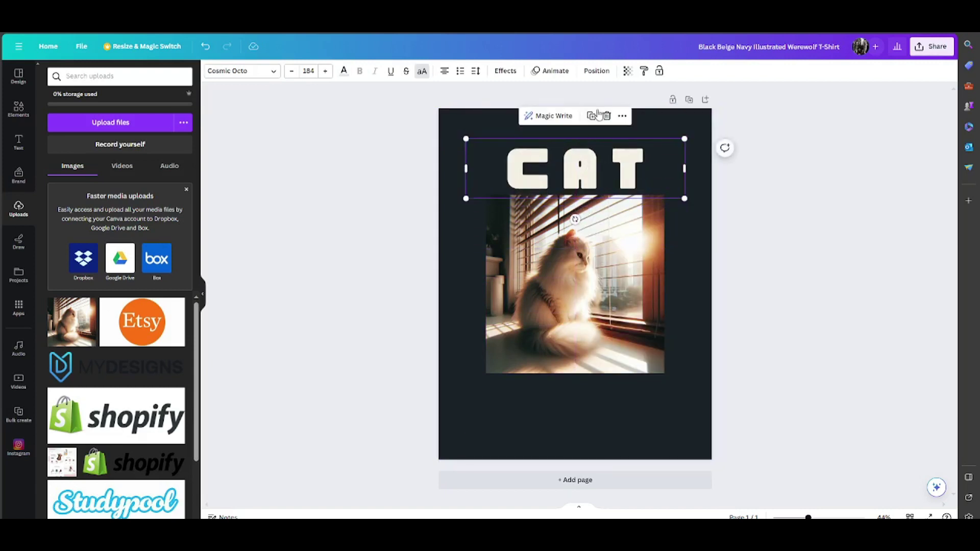
Duplicate the CAT text and move the copy slightly lower.
{"action": "left_click", "coordinate": [594, 118]}
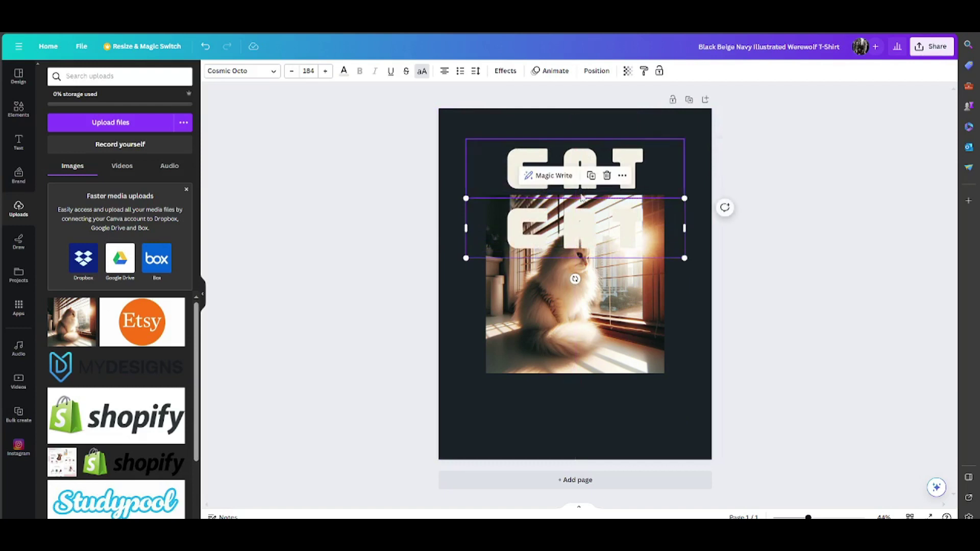
{"action": "left_click_drag", "start_coordinate": [594, 210], "coordinate": [587, 214]}
{"action": "right_click", "coordinate": [583, 235]}
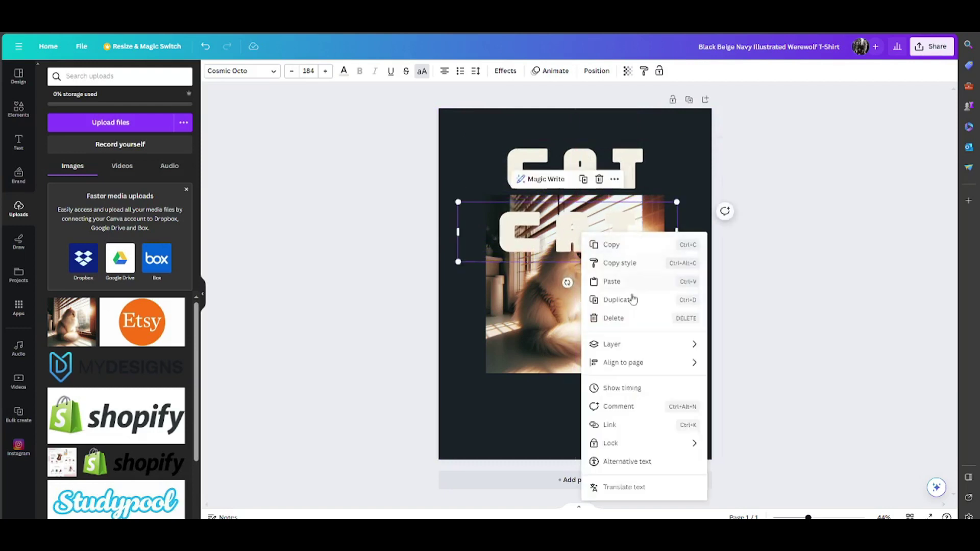
{"action": "mouse_move", "coordinate": [612, 344]}
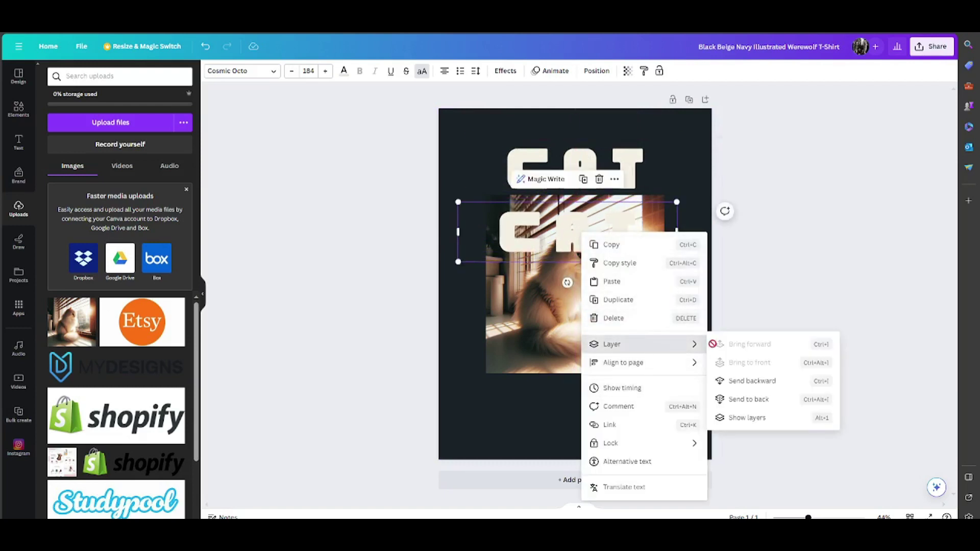
Send the CAT copy behind the photo, enlarge it, then shrink and lower the photo.
{"action": "left_click", "coordinate": [752, 382]}
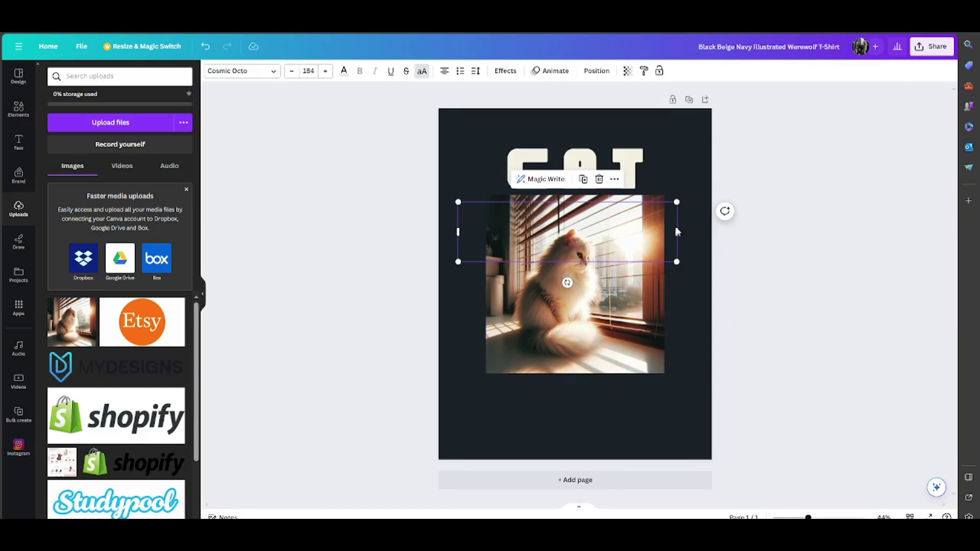
{"action": "left_click_drag", "start_coordinate": [677, 262], "coordinate": [758, 284]}
{"action": "left_click_drag", "start_coordinate": [677, 249], "coordinate": [634, 238]}
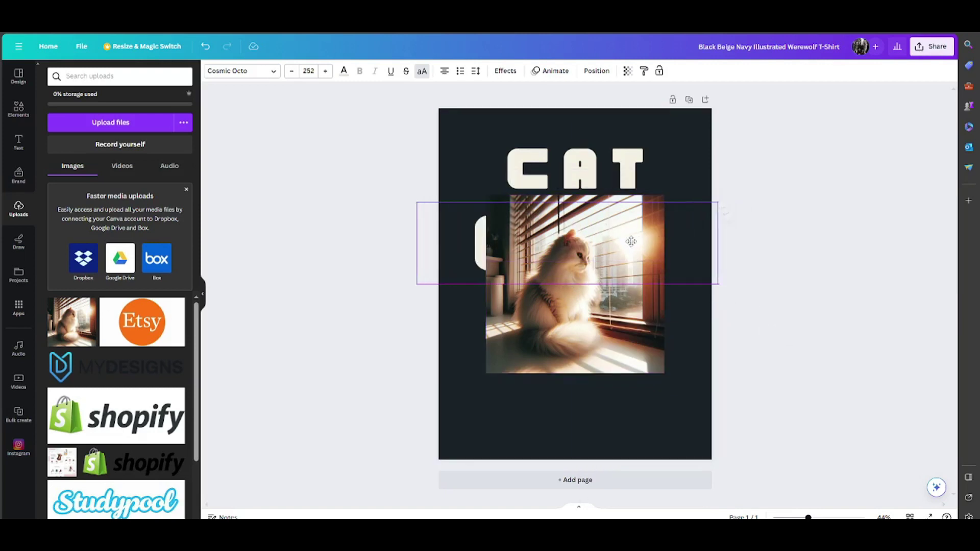
{"action": "left_click", "coordinate": [662, 370]}
{"action": "left_click_drag", "start_coordinate": [664, 371], "coordinate": [590, 299]}
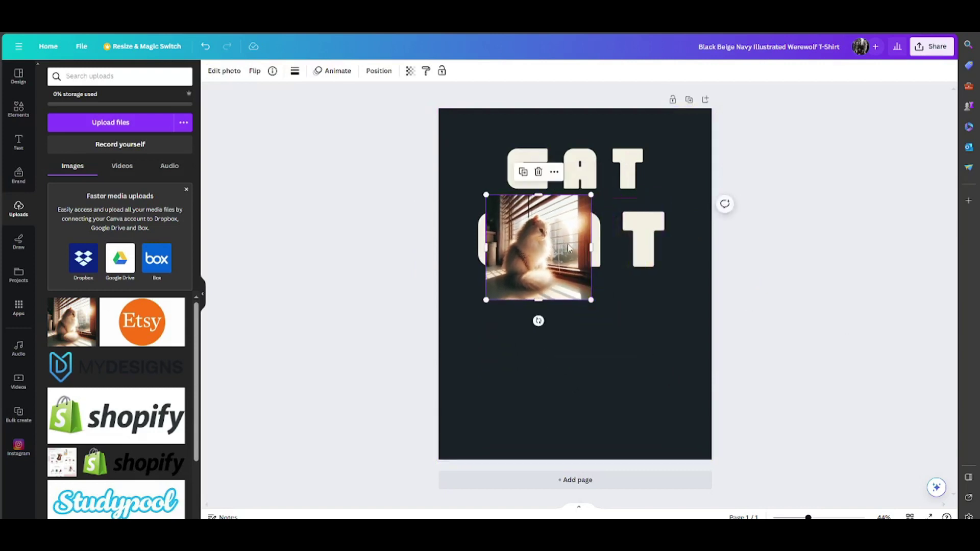
{"action": "mouse_move", "coordinate": [557, 239]}
{"action": "left_mouse_down"}
{"action": "mouse_move", "coordinate": [594, 260]}
{"action": "mouse_move", "coordinate": [582, 298]}
{"action": "left_mouse_up"}
{"action": "left_click", "coordinate": [594, 259]}
Duplicate the enlarged CAT onto the lower page, then move up and enlarge the photo.
{"action": "left_click", "coordinate": [597, 214]}
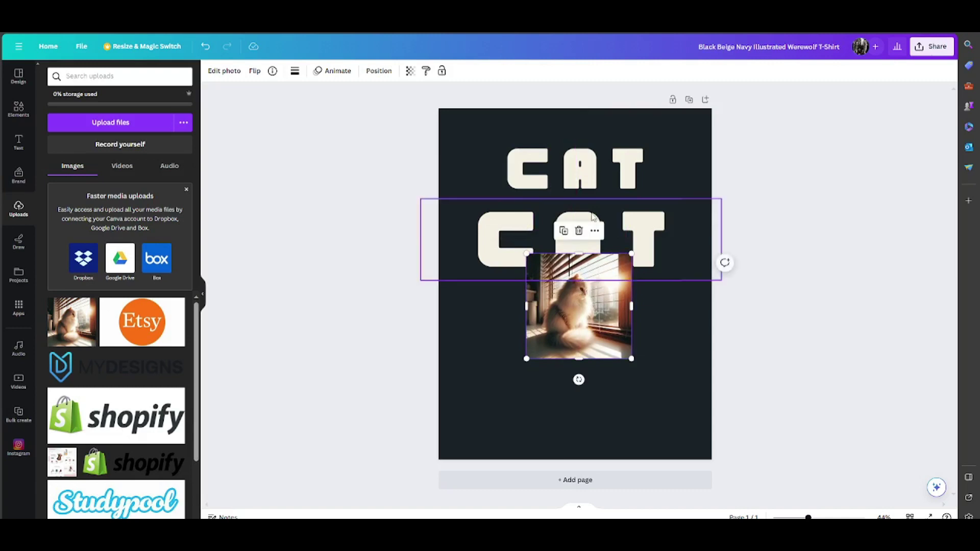
{"action": "left_click", "coordinate": [587, 175]}
{"action": "left_click_drag", "start_coordinate": [628, 254], "coordinate": [636, 413]}
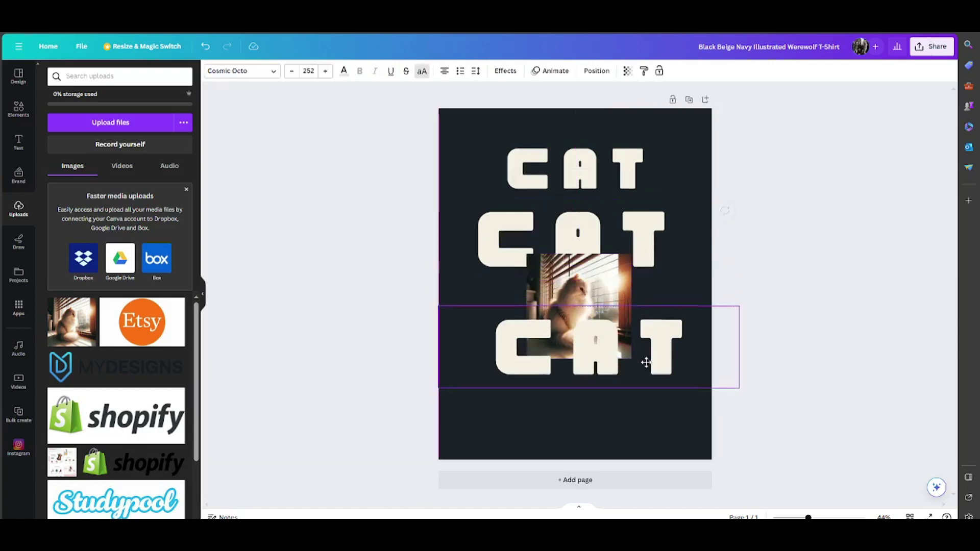
{"action": "left_click_drag", "start_coordinate": [582, 307], "coordinate": [572, 255]}
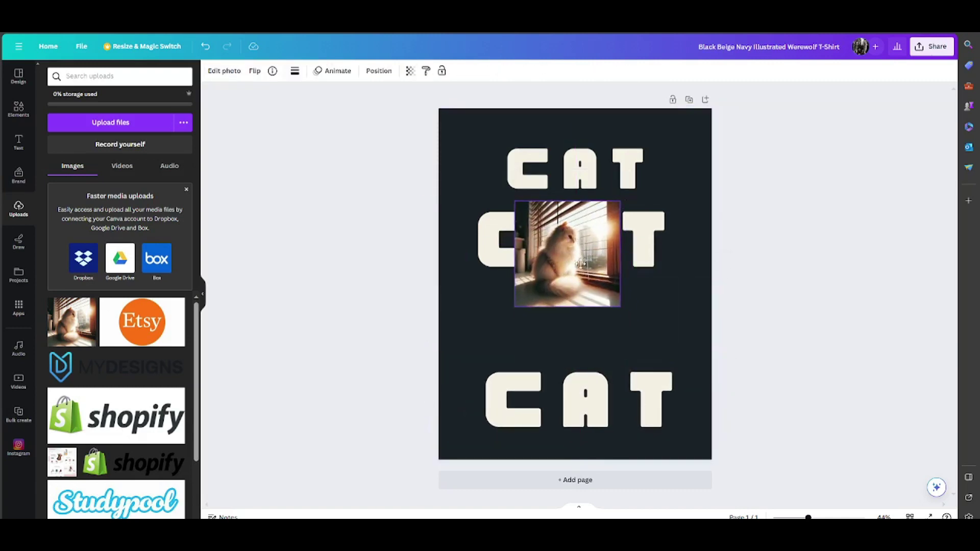
{"action": "mouse_move", "coordinate": [622, 308]}
{"action": "left_mouse_down"}
{"action": "mouse_move", "coordinate": [667, 367]}
{"action": "mouse_move", "coordinate": [657, 361]}
{"action": "left_mouse_up"}
{"action": "left_click_drag", "start_coordinate": [585, 398], "coordinate": [585, 350]}
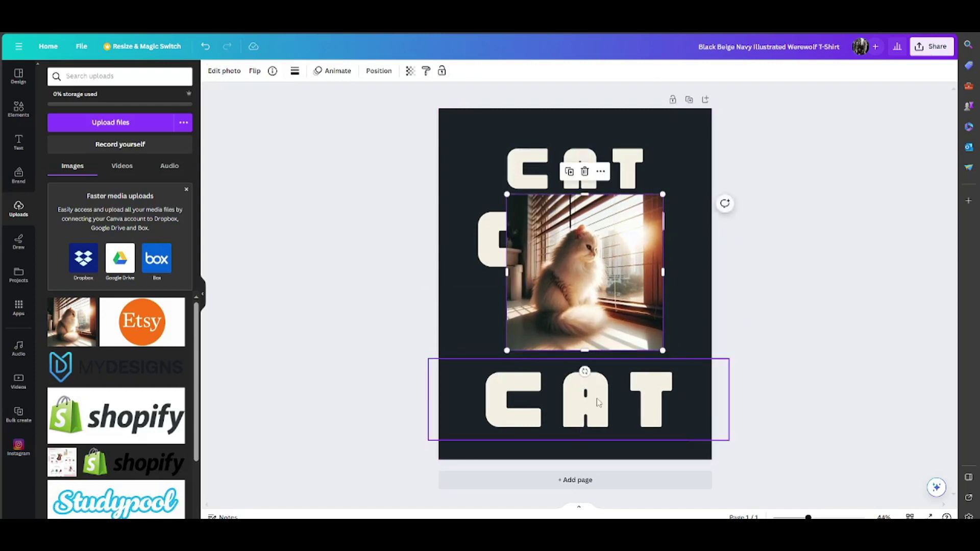
Send the lower CAT behind the photo and fine-tune both positions.
{"action": "right_click", "coordinate": [585, 350]}
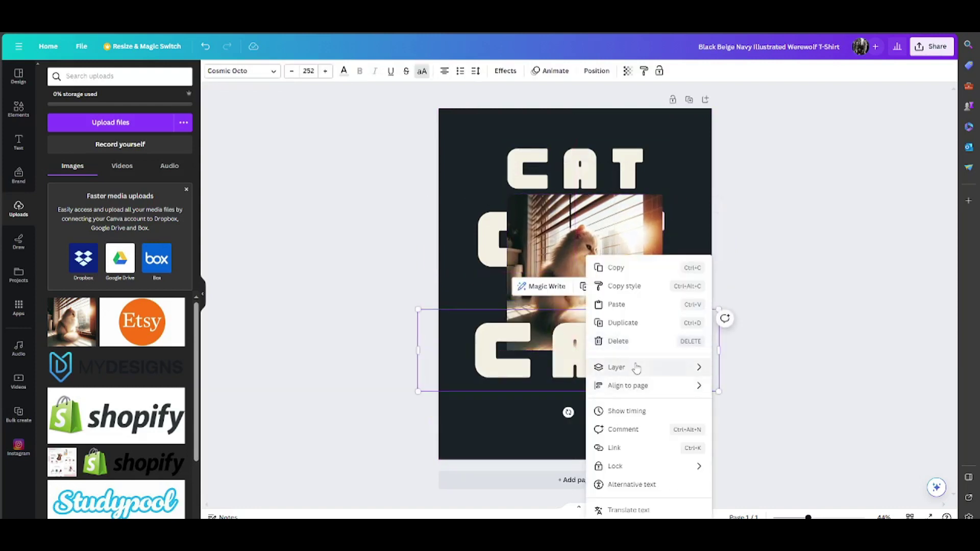
{"action": "left_click", "coordinate": [730, 406]}
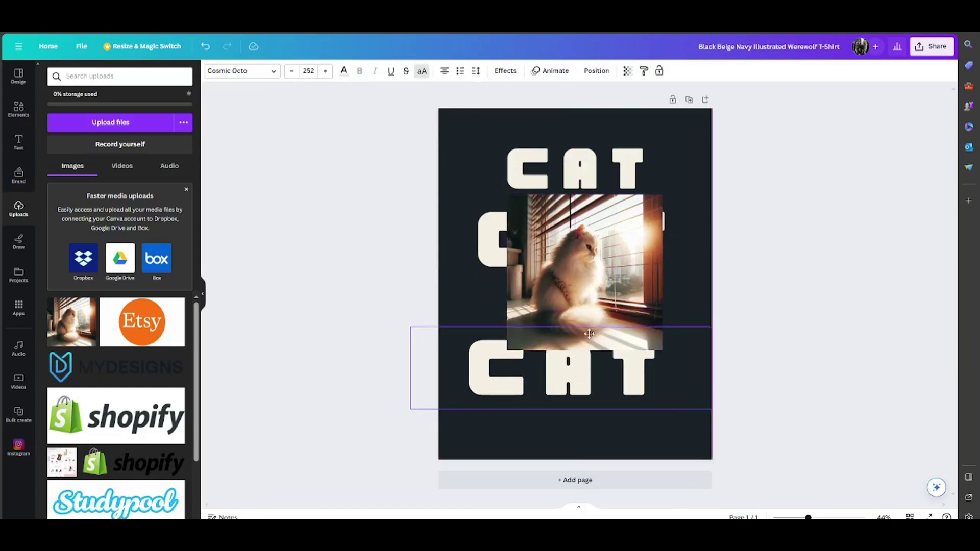
{"action": "left_click_drag", "start_coordinate": [582, 364], "coordinate": [581, 354]}
{"action": "left_click_drag", "start_coordinate": [602, 246], "coordinate": [601, 258]}
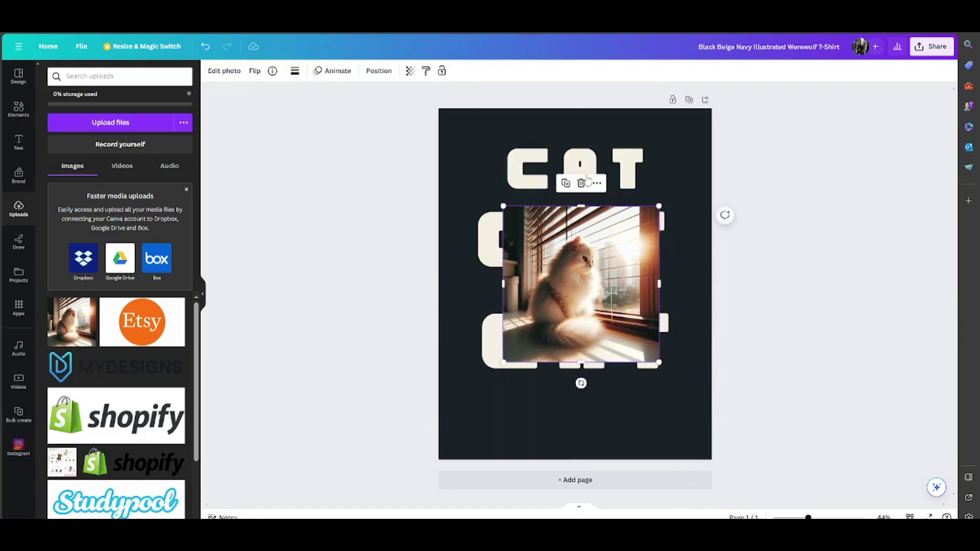
{"action": "left_click", "coordinate": [699, 131]}
Open and close the Share this design panel for the cat design.
{"action": "left_click", "coordinate": [933, 46]}
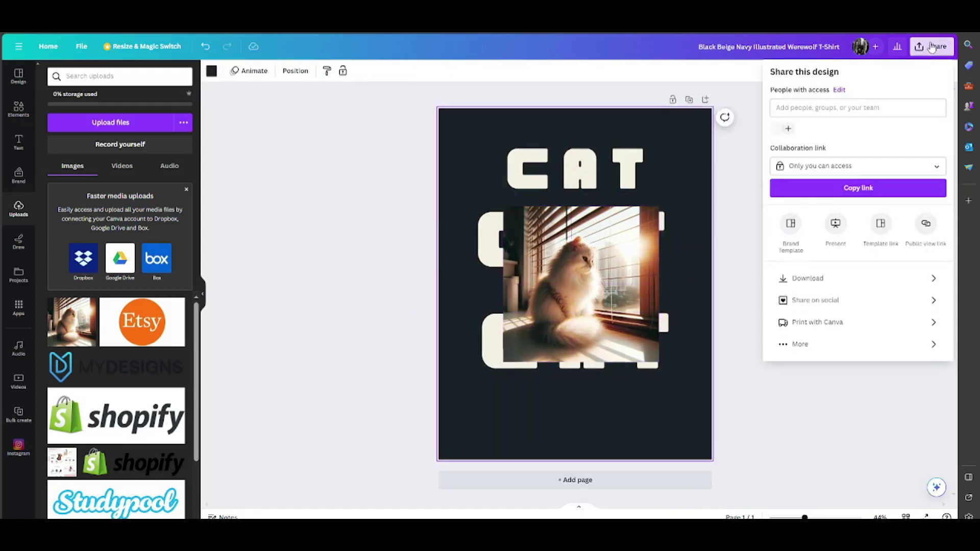
{"action": "left_click", "coordinate": [799, 413]}
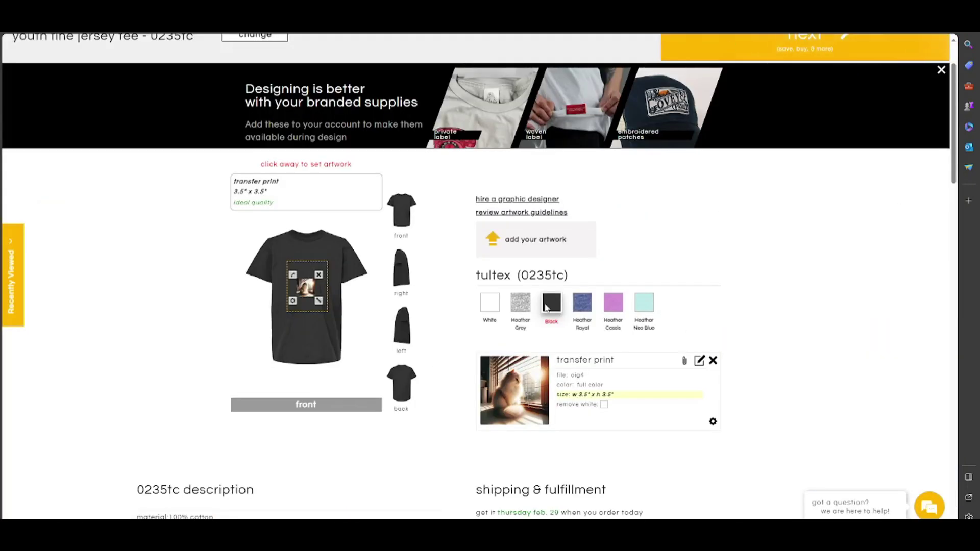
Resize the front cat transfer print by its corner handle to 6.25 x 6.25 inches.
{"action": "left_click_drag", "start_coordinate": [318, 300], "coordinate": [345, 328]}
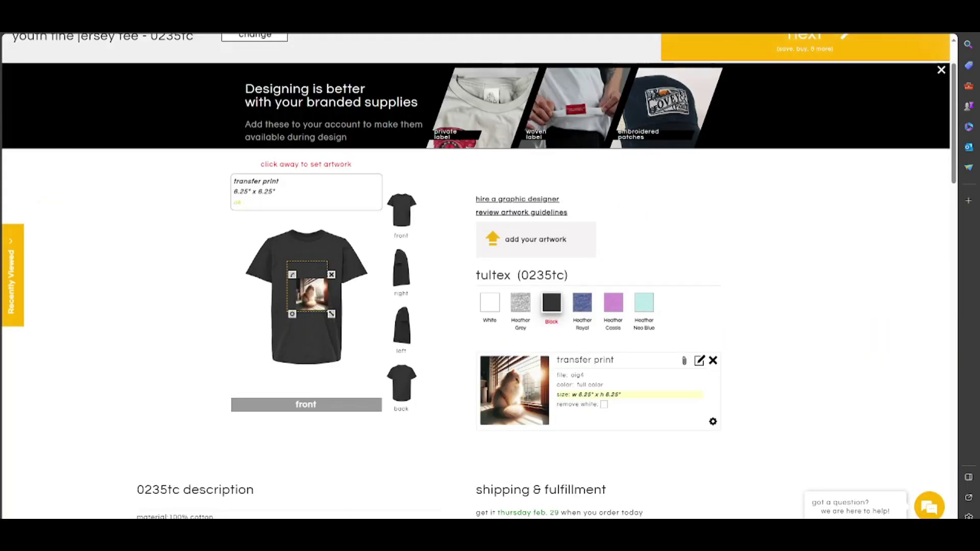